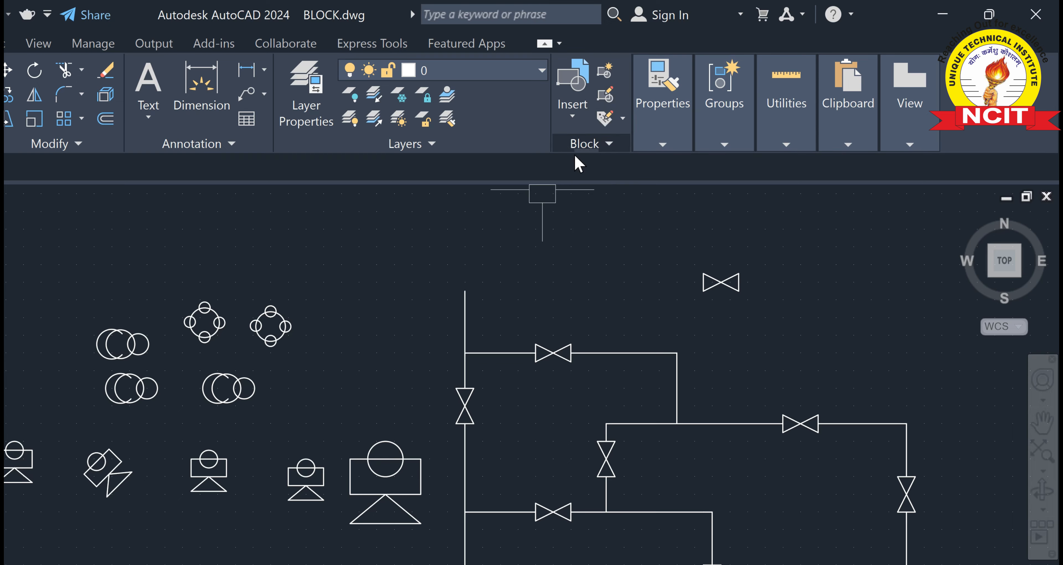
Step: Insert one copy of the NCIT1 block in the empty area right of the pipe diagram
click(572, 117)
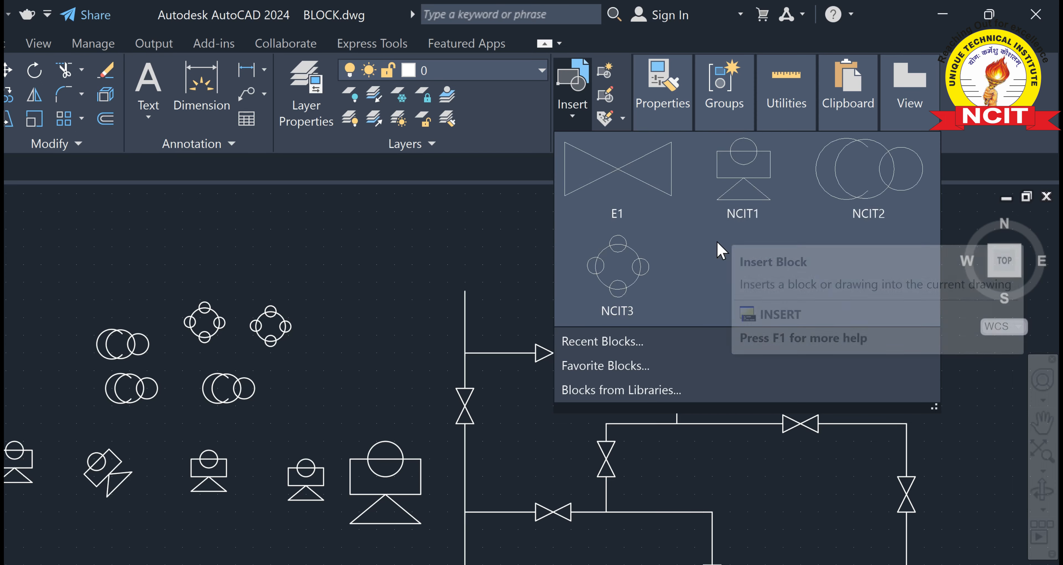
click(743, 179)
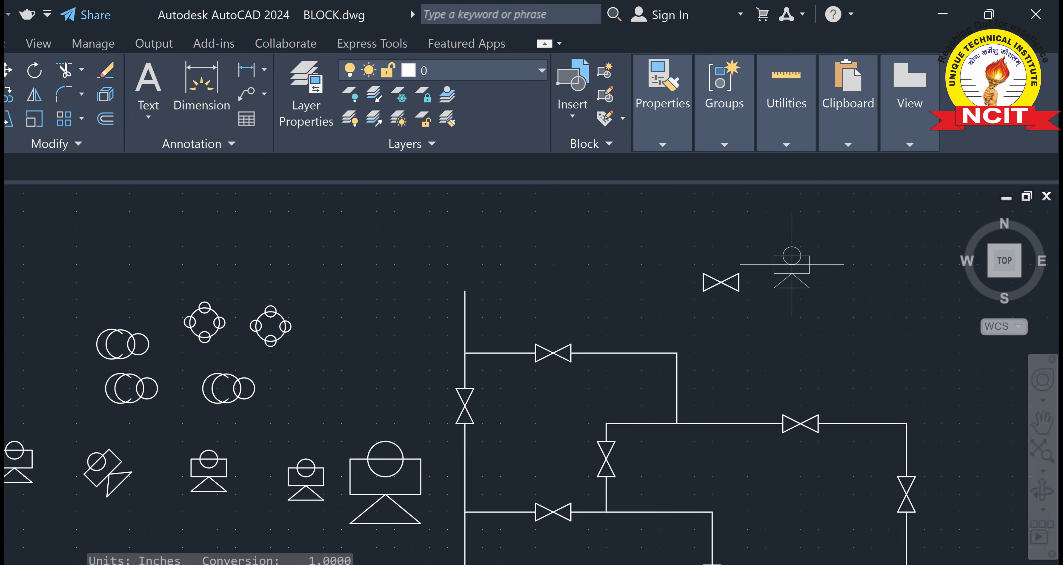
middle_drag(813, 297, 378, 318)
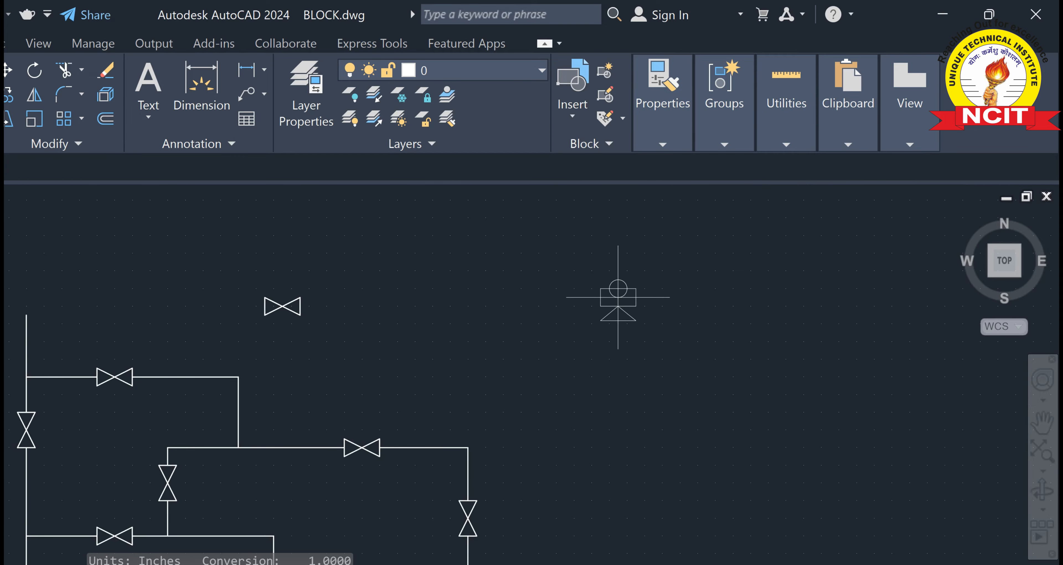
click(618, 297)
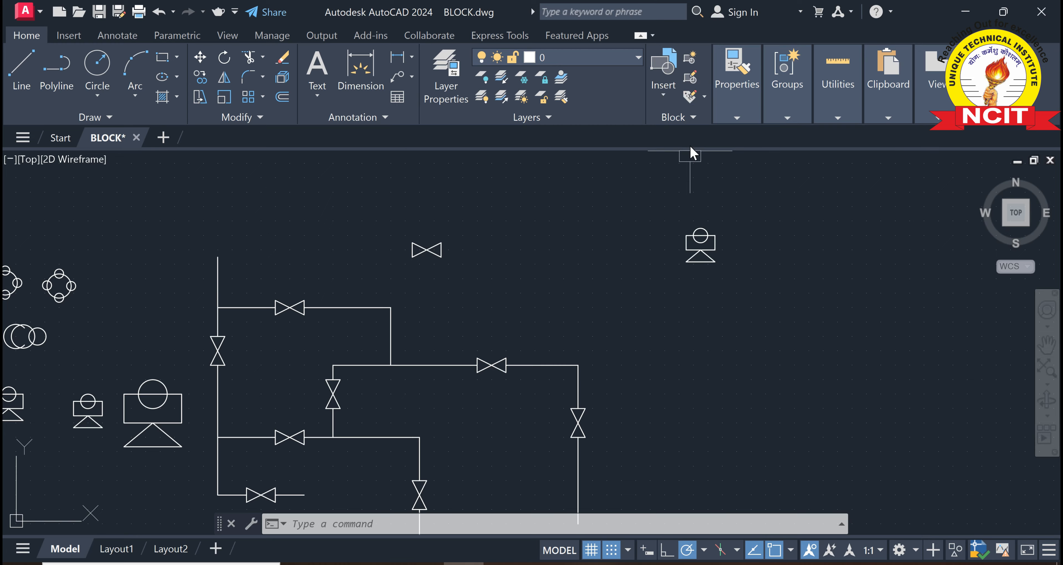
click(663, 94)
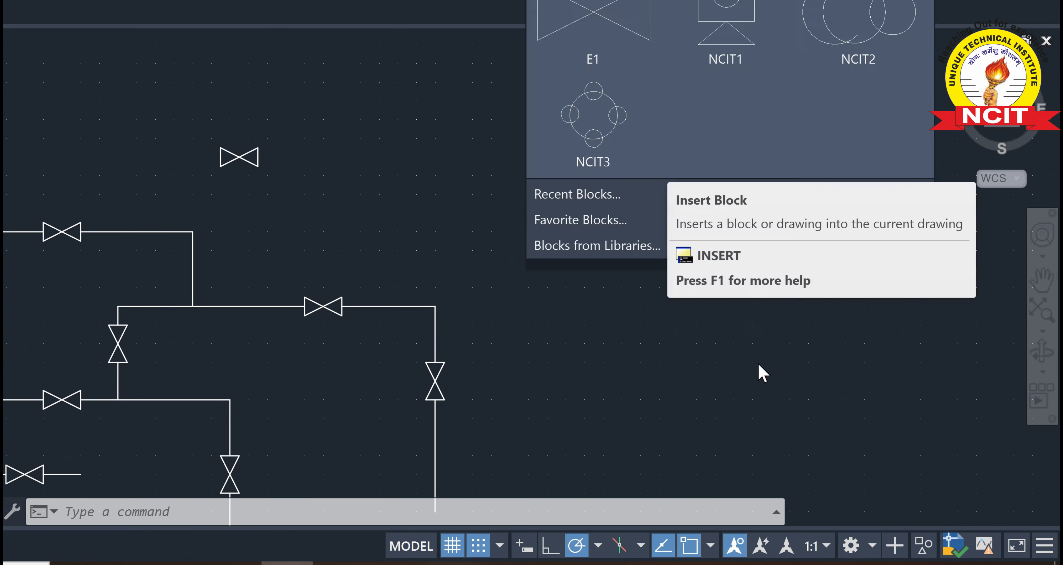
click(803, 140)
click(700, 245)
Step: Start a multiple insert (MINSERT) of block NCIT1 right of the pipe diagram, with scale factor 1 and rotation angle 0
middle_drag(172, 464, 307, 357)
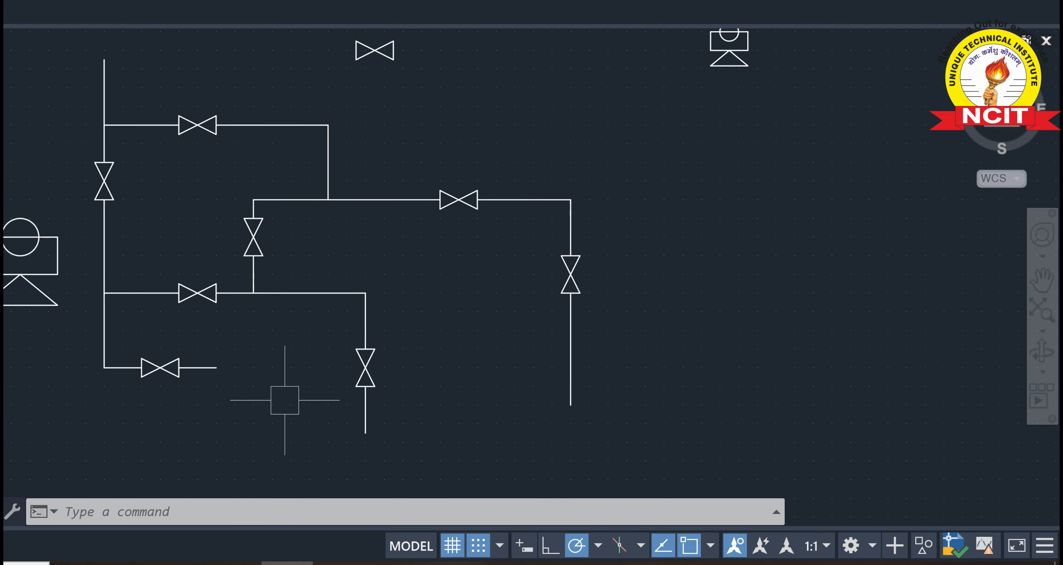
click(189, 520)
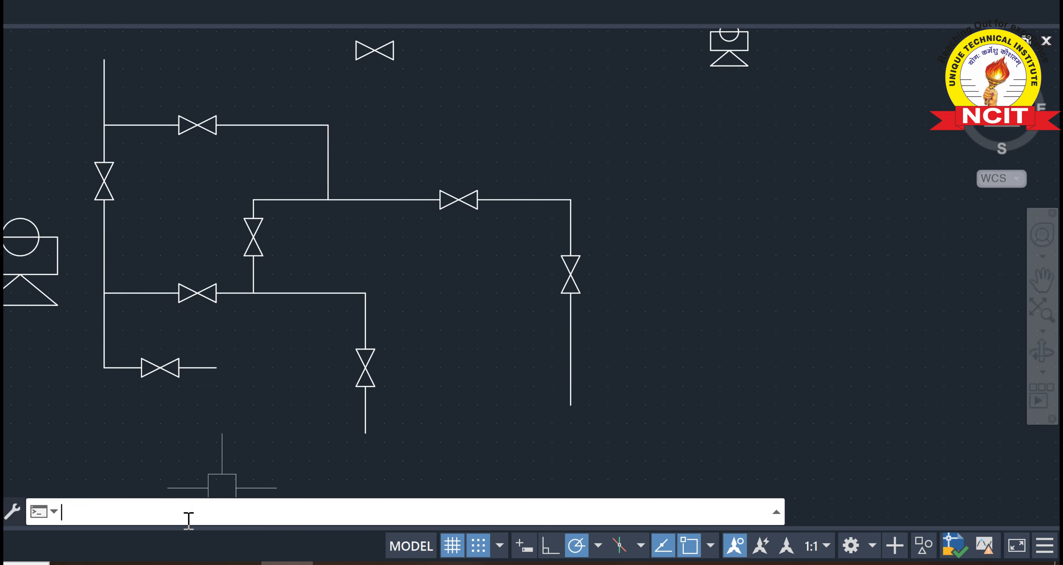
text(MINSERT)
key(Return)
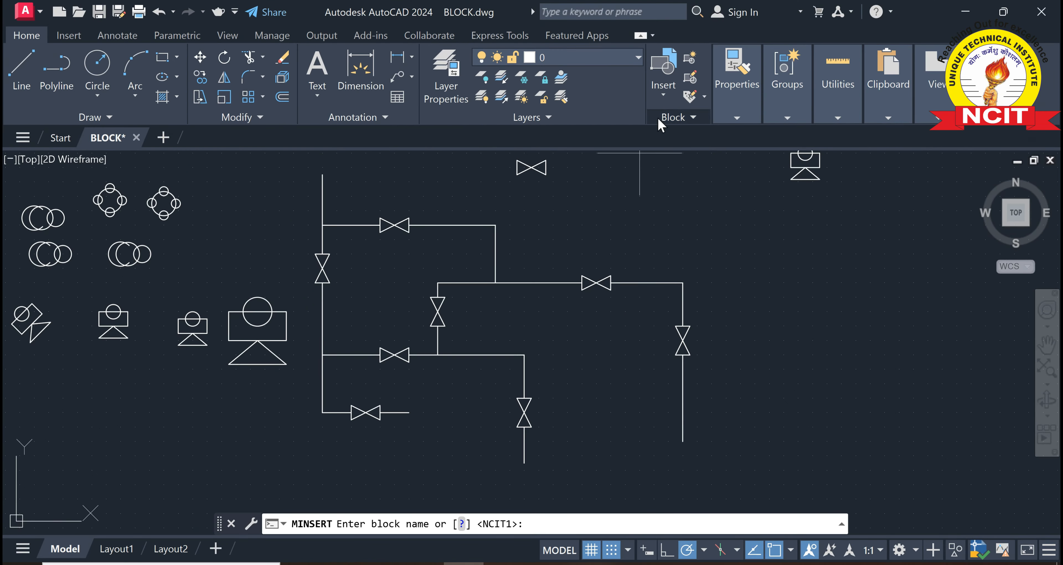
click(663, 94)
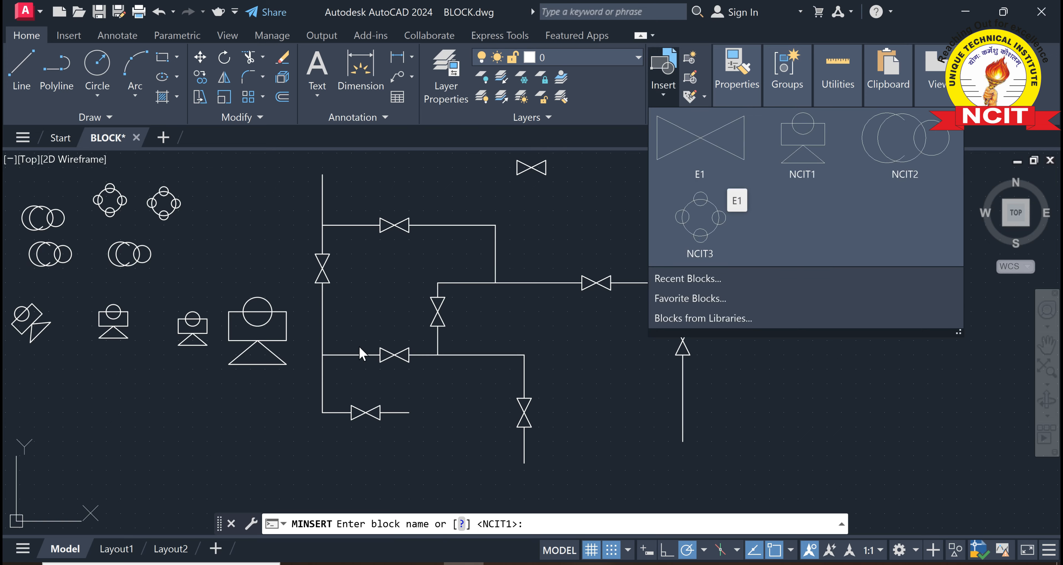
click(776, 397)
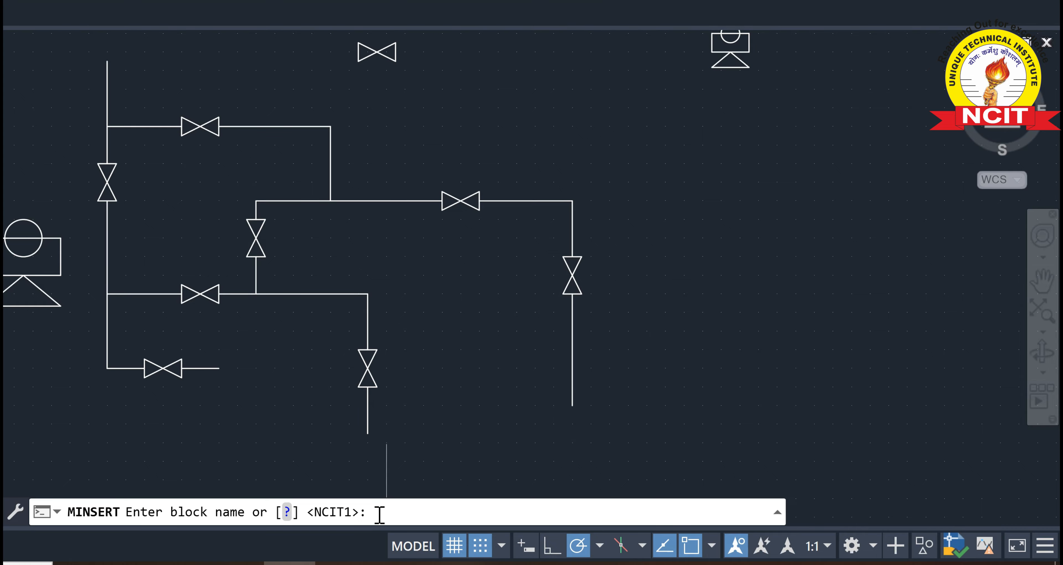
key(Return)
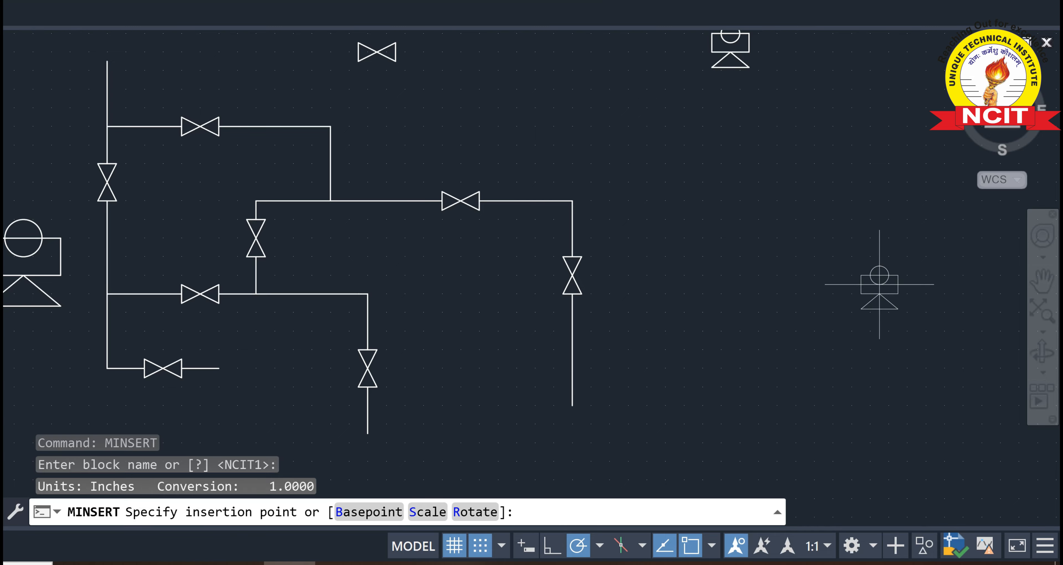
text(s)
key(Return)
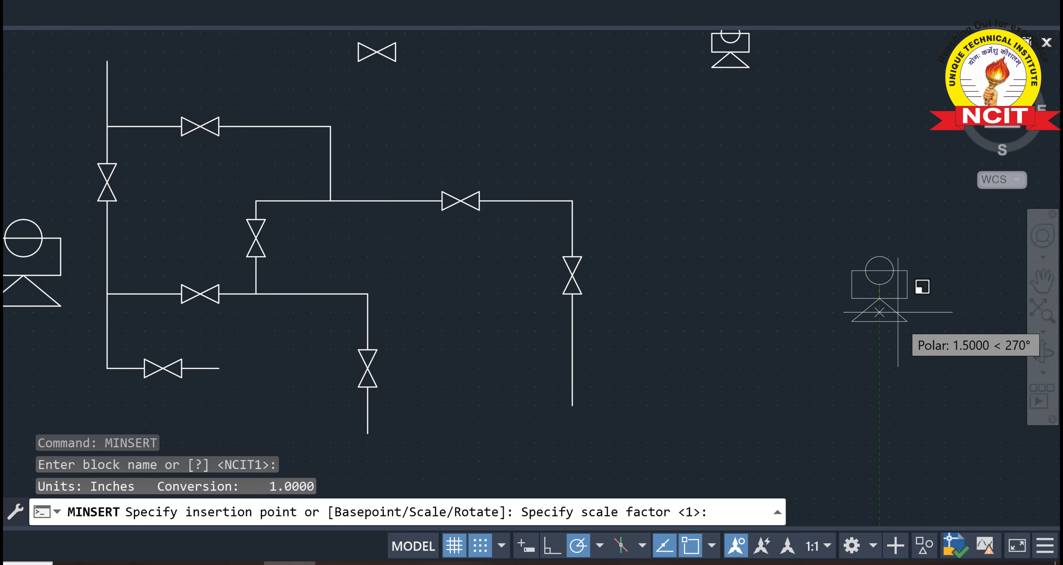
key(Return)
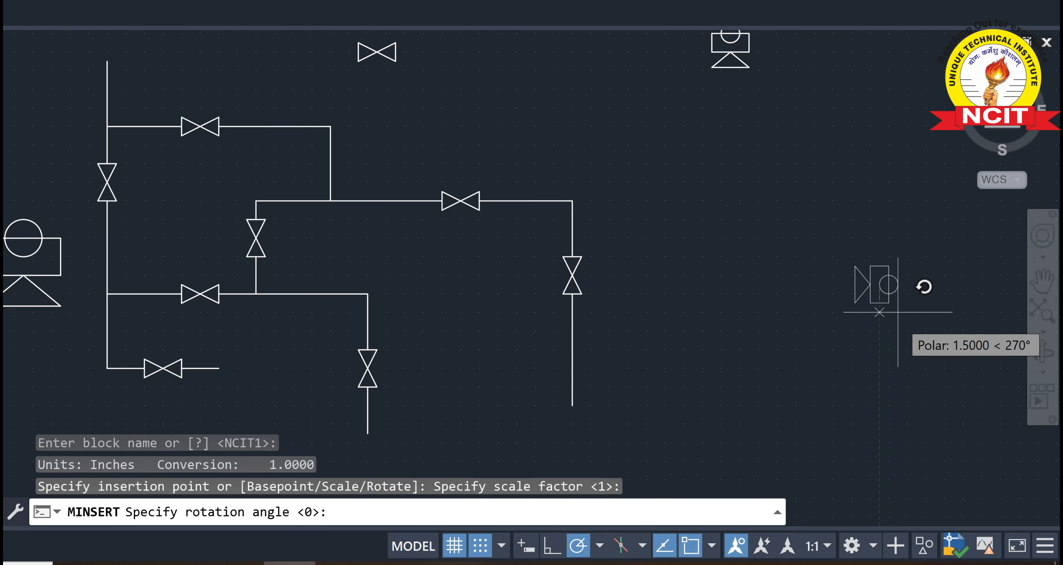
key(Return)
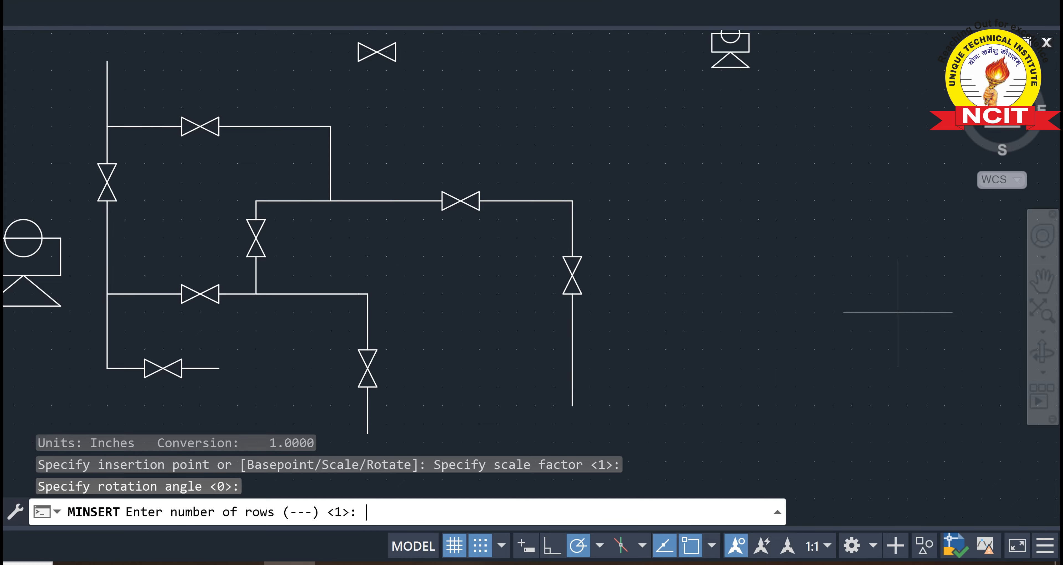
Step: Set the block array to 4 rows and 5 columns, spaced 6 between rows and 7 between columns
text(4)
key(Return)
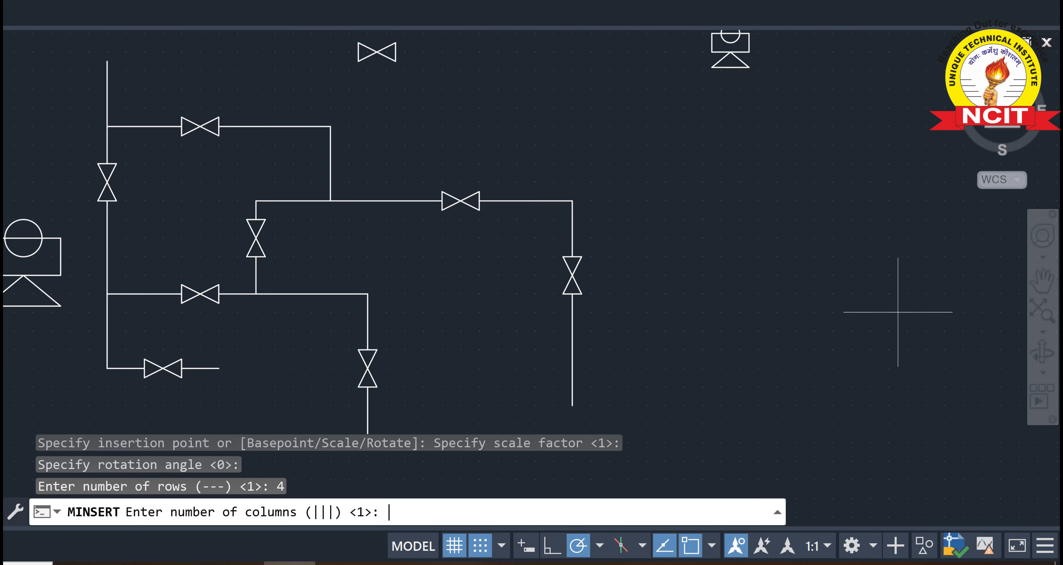
text(5)
key(Return)
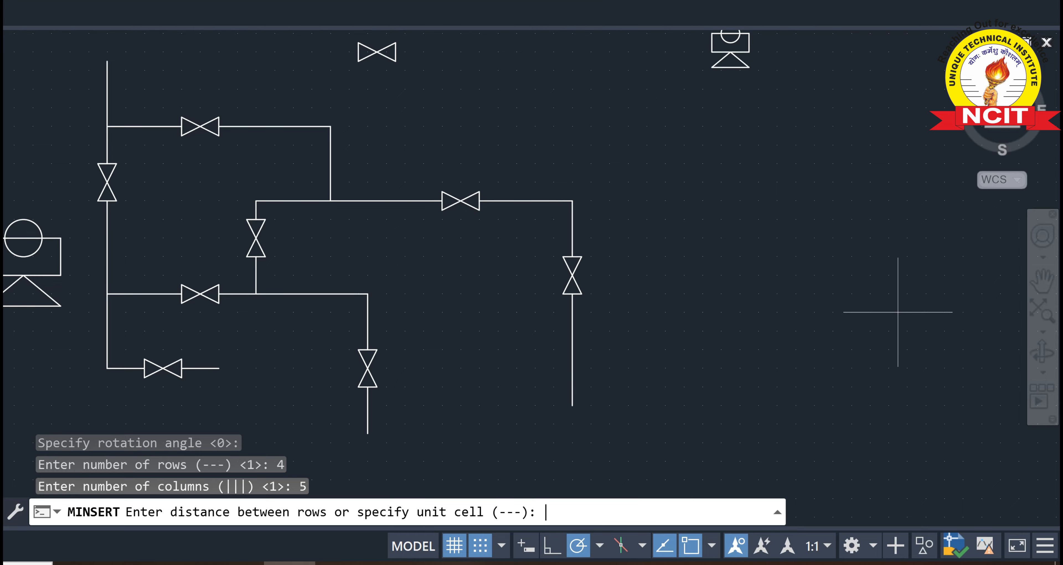
text(6)
key(Return)
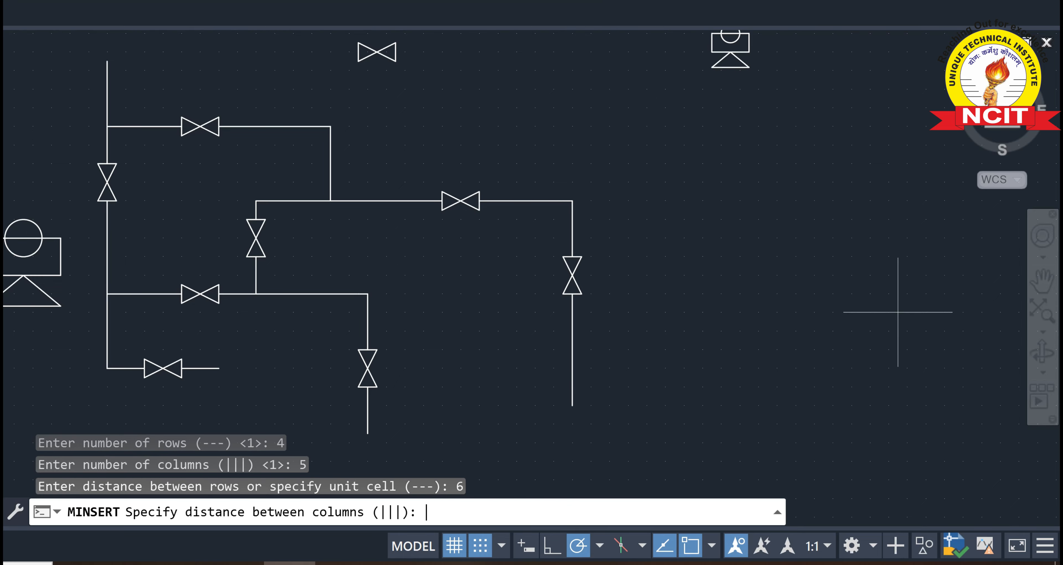
text(7)
key(Return)
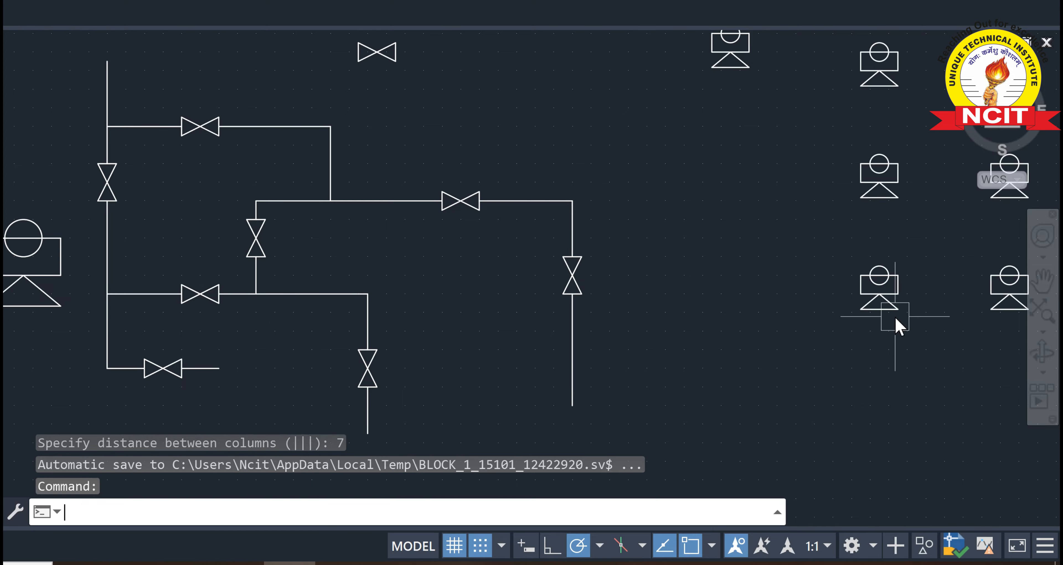
Step: Examine the row and column layout of the inserted NCIT1 block array
mouse_move(863, 290)
middle_down()
mouse_move(706, 329)
mouse_move(426, 373)
middle_up()
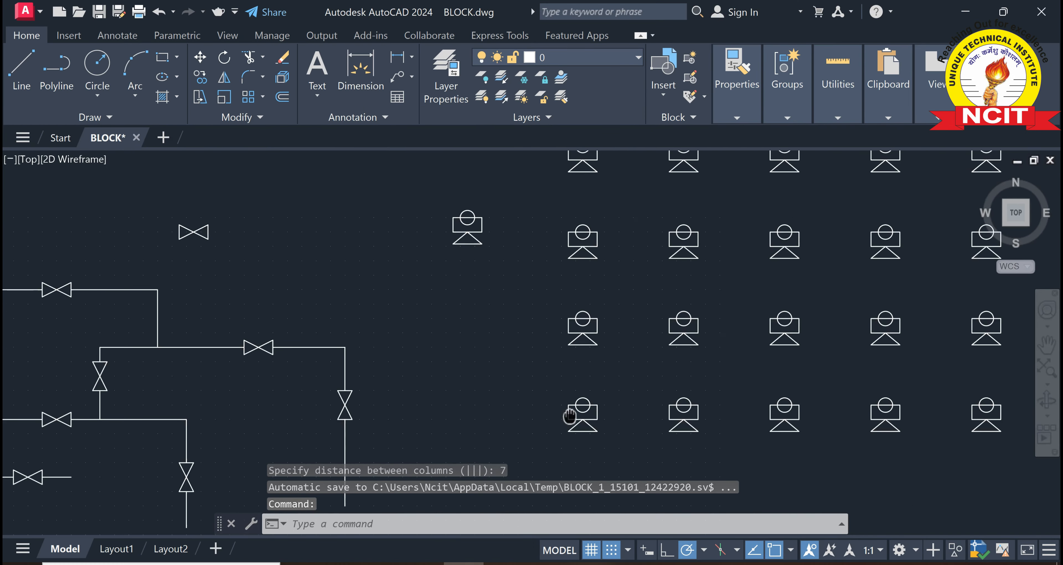
middle_drag(570, 415, 507, 427)
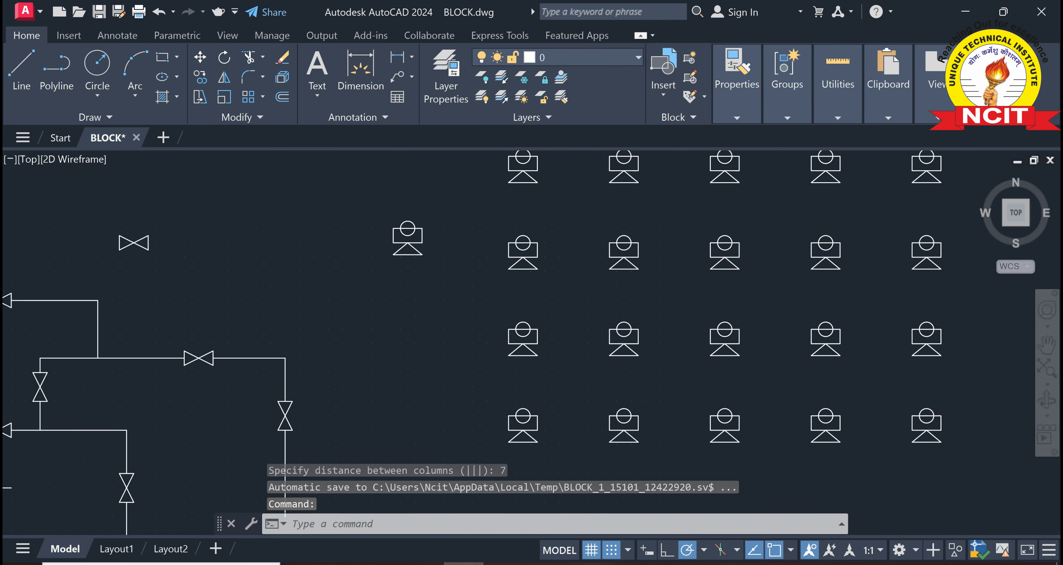
scroll(516, 413, down, 3)
scroll(528, 398, up, 1)
scroll(528, 399, up, 1)
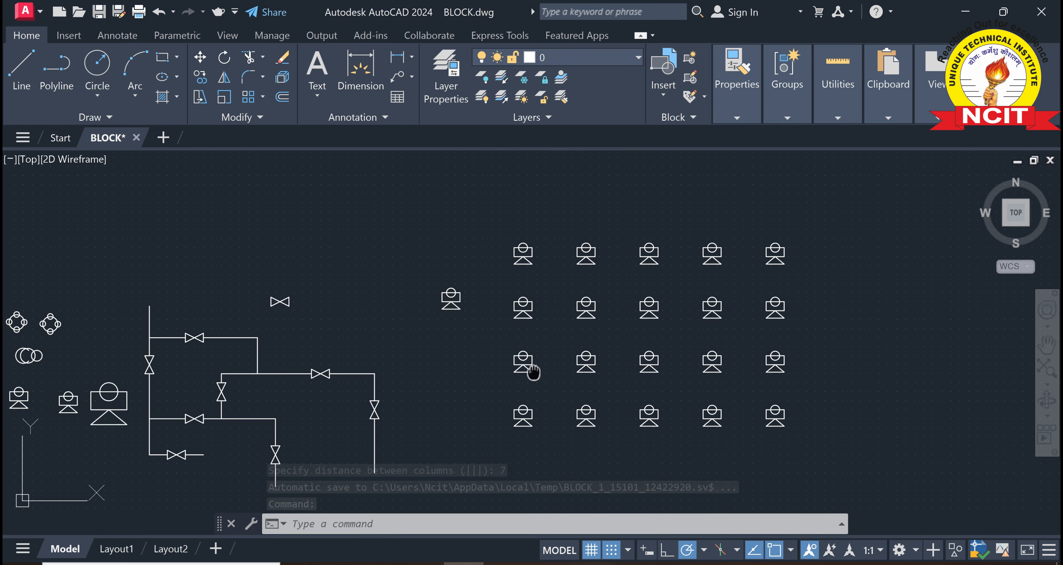
scroll(527, 372, up, 2)
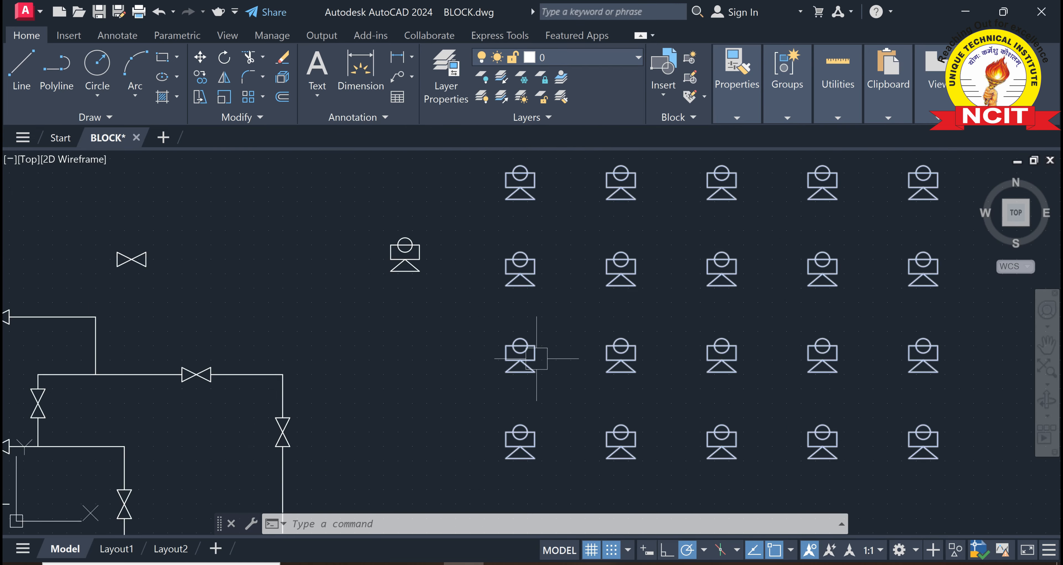
scroll(527, 355, down, 2)
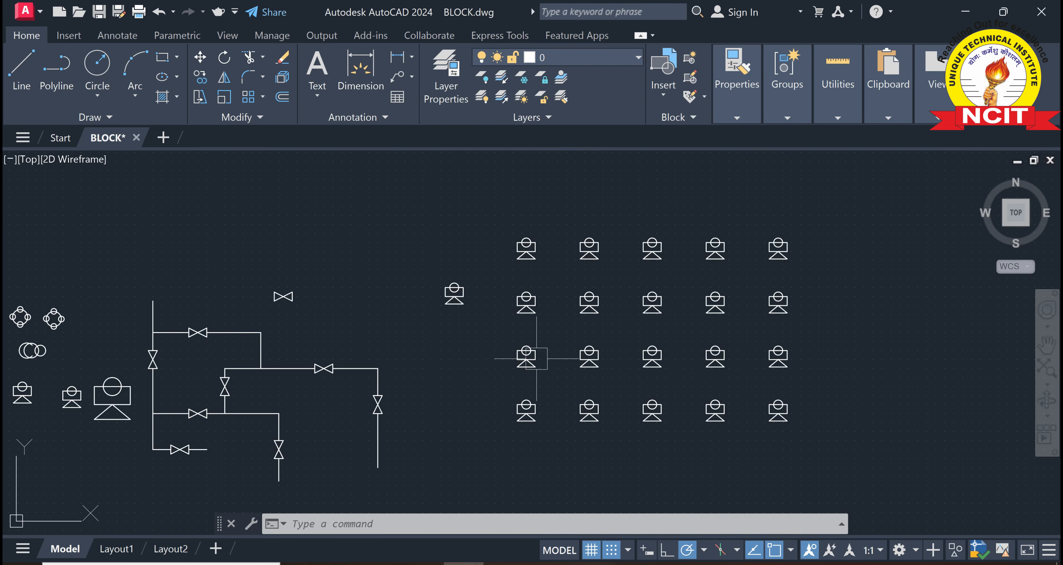
scroll(535, 302, up, 2)
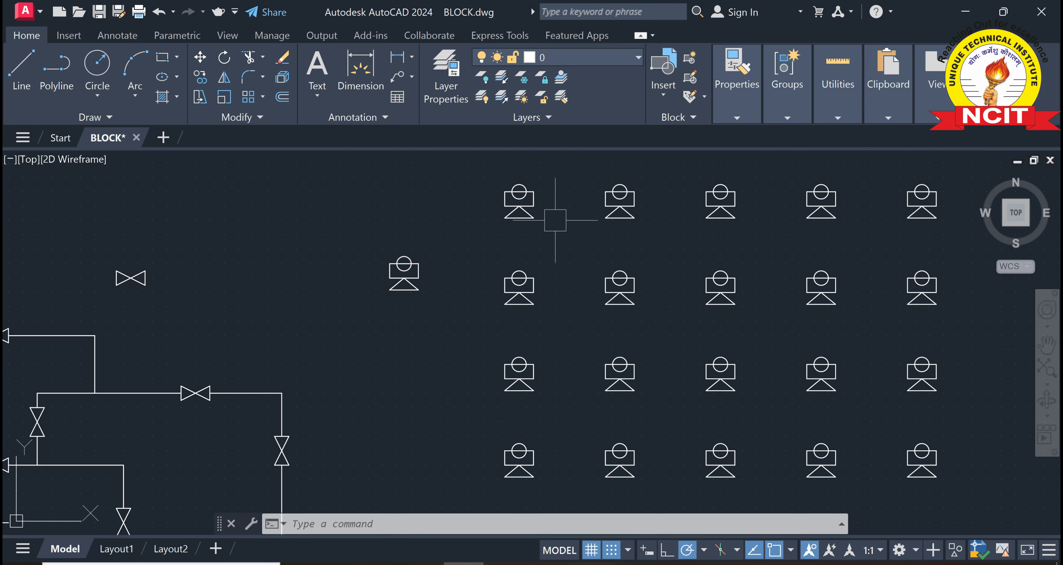
Step: Add a vertical linear dimension between the top two rows at the array's left column
click(412, 55)
click(424, 82)
scroll(481, 164, up, 2)
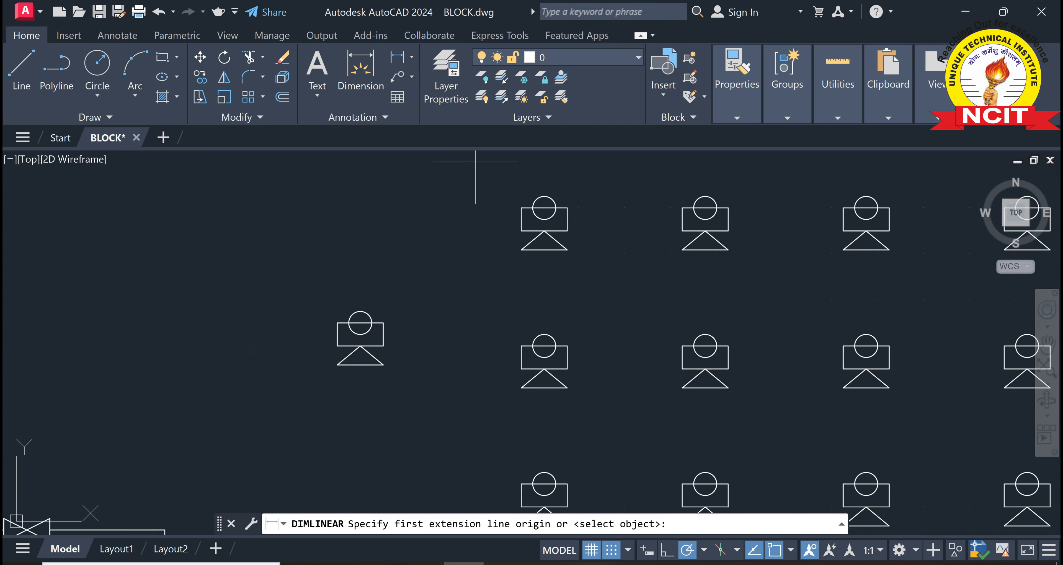
click(521, 208)
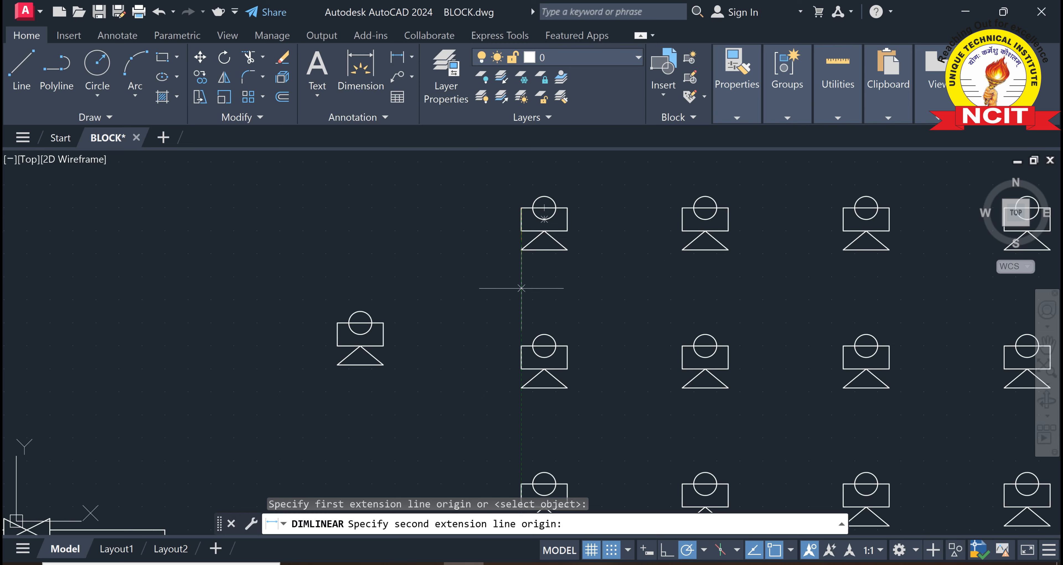
click(521, 346)
click(487, 285)
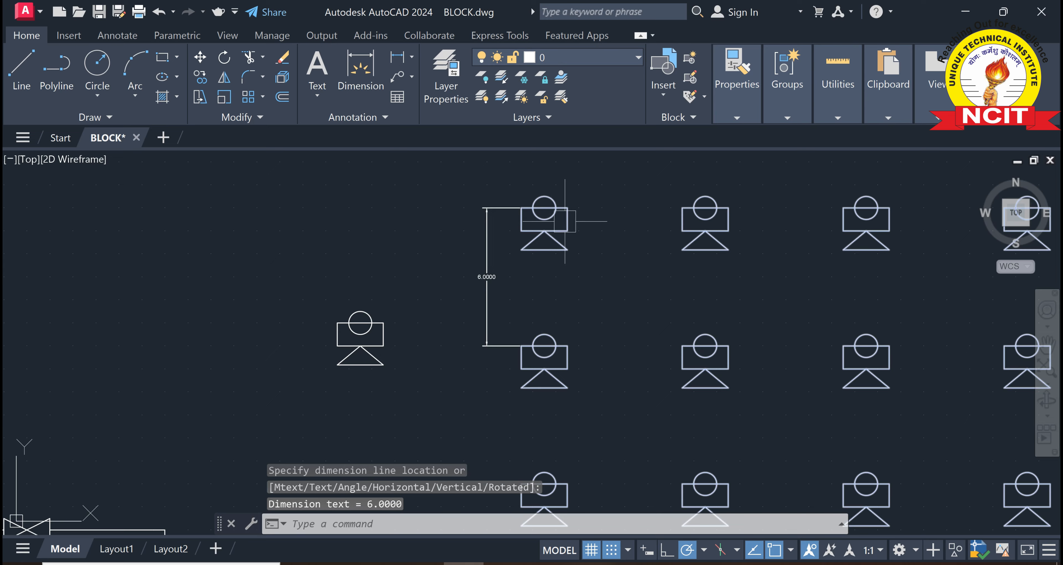
Step: Add a horizontal linear dimension between the first two blocks in the array's top row
click(395, 62)
click(521, 250)
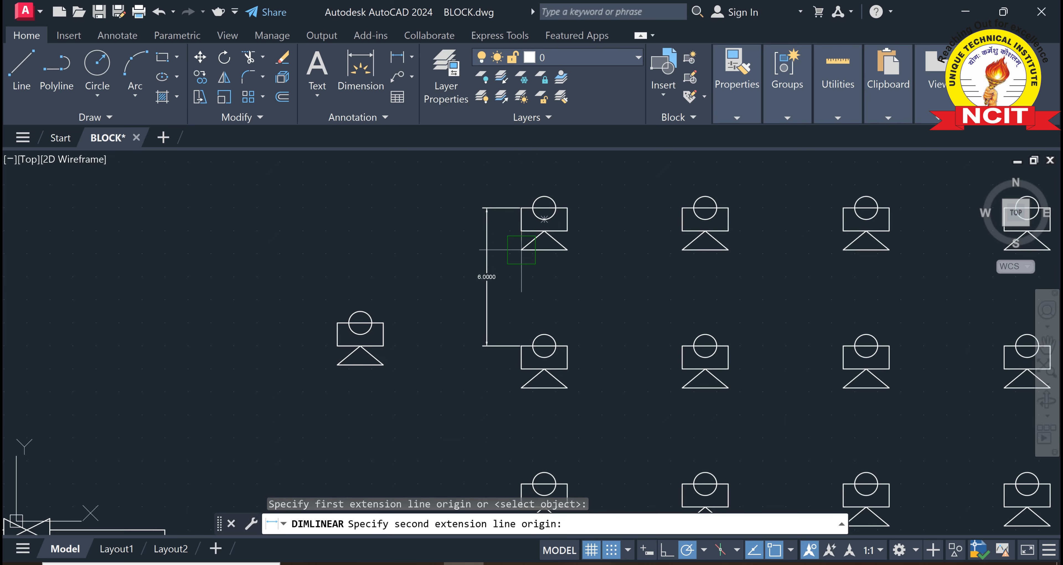
click(682, 250)
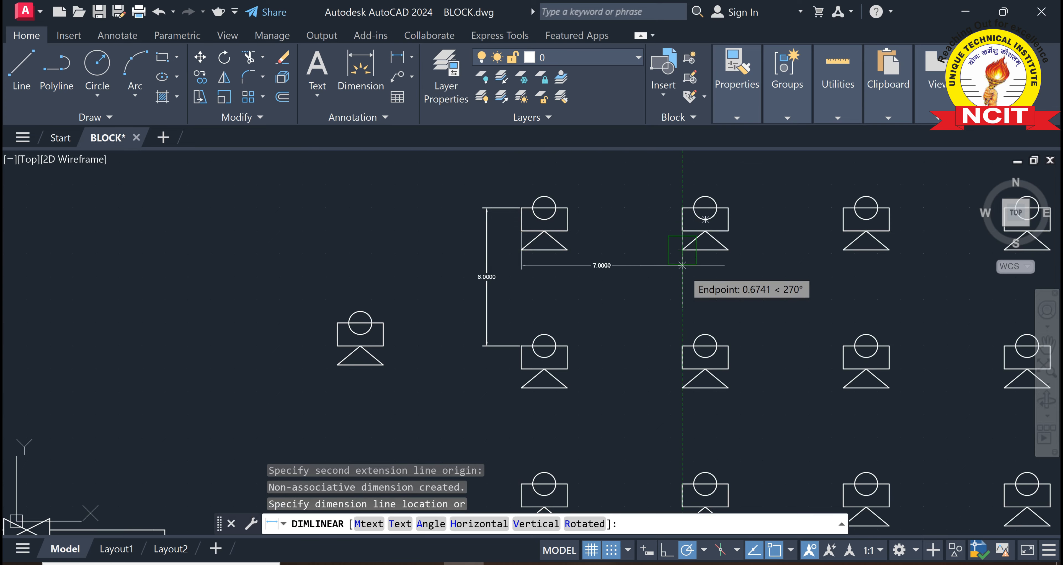
click(683, 277)
scroll(581, 249, up, 4)
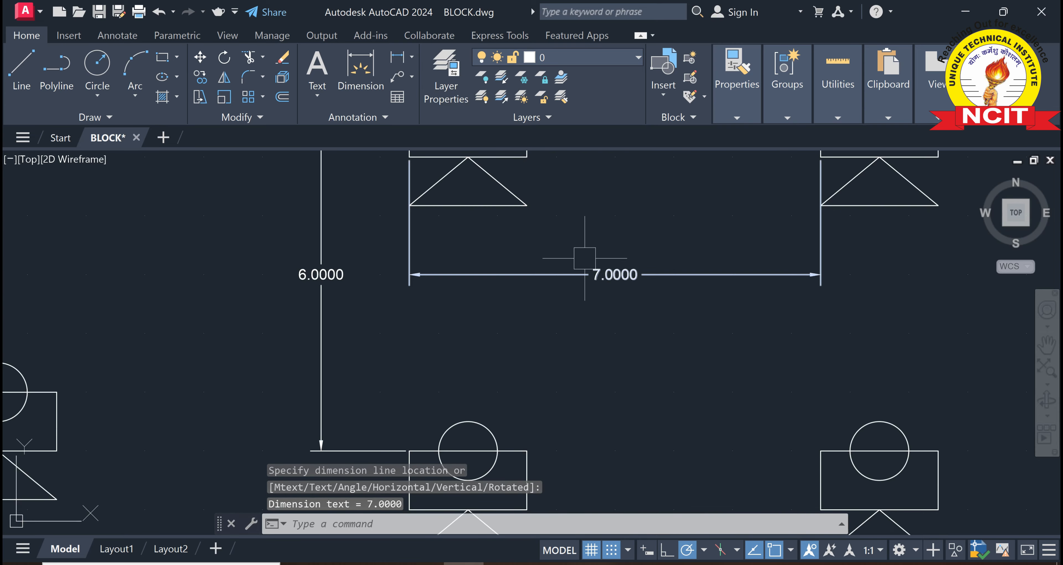
scroll(598, 299, down, 2)
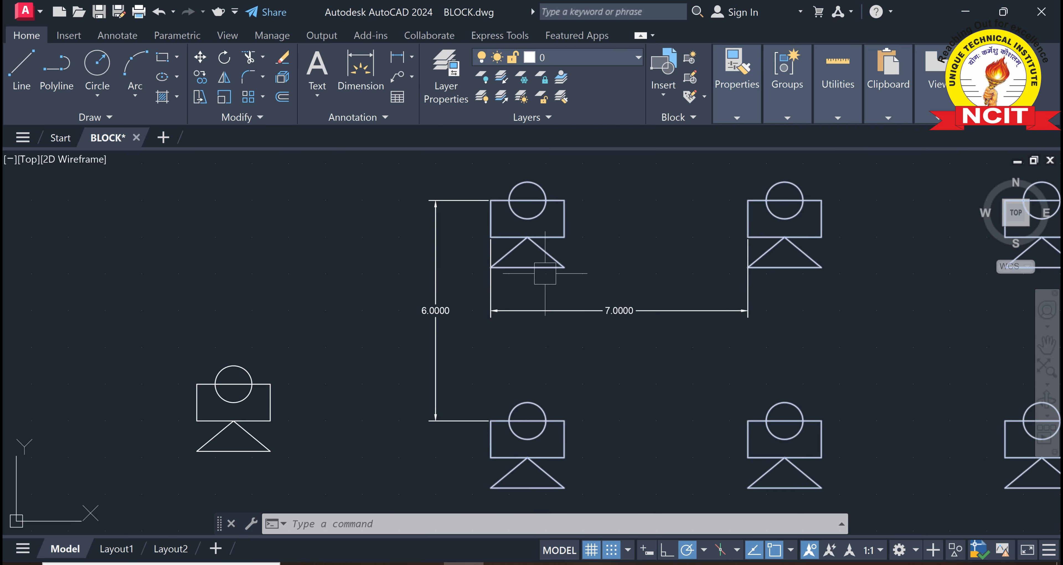
scroll(642, 277, down, 4)
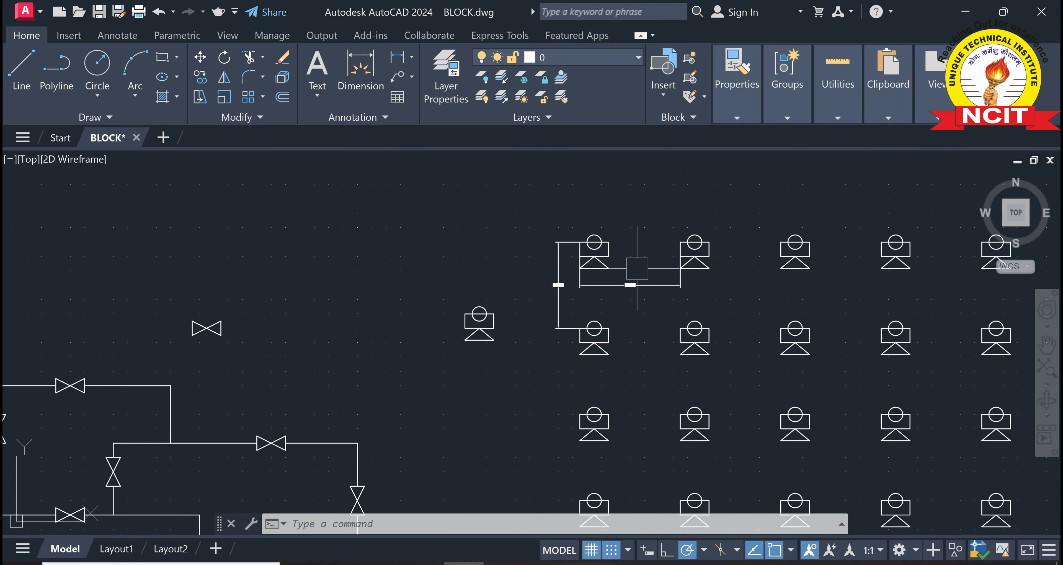
mouse_move(642, 277)
middle_down()
mouse_move(659, 278)
mouse_move(510, 234)
middle_up()
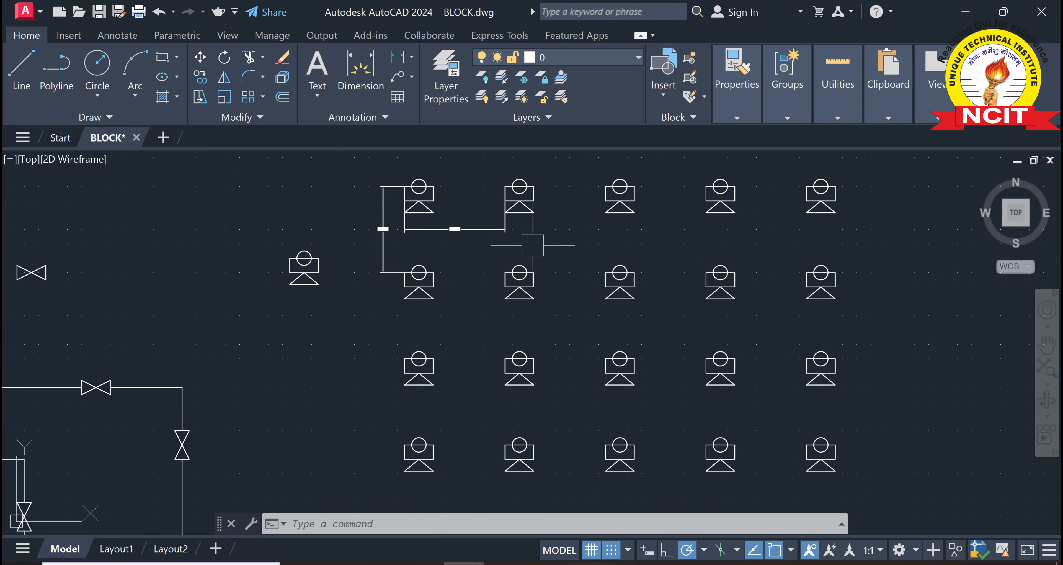
mouse_move(789, 283)
middle_down()
mouse_move(562, 302)
mouse_move(326, 290)
middle_up()
middle_drag(546, 273, 424, 284)
click(664, 97)
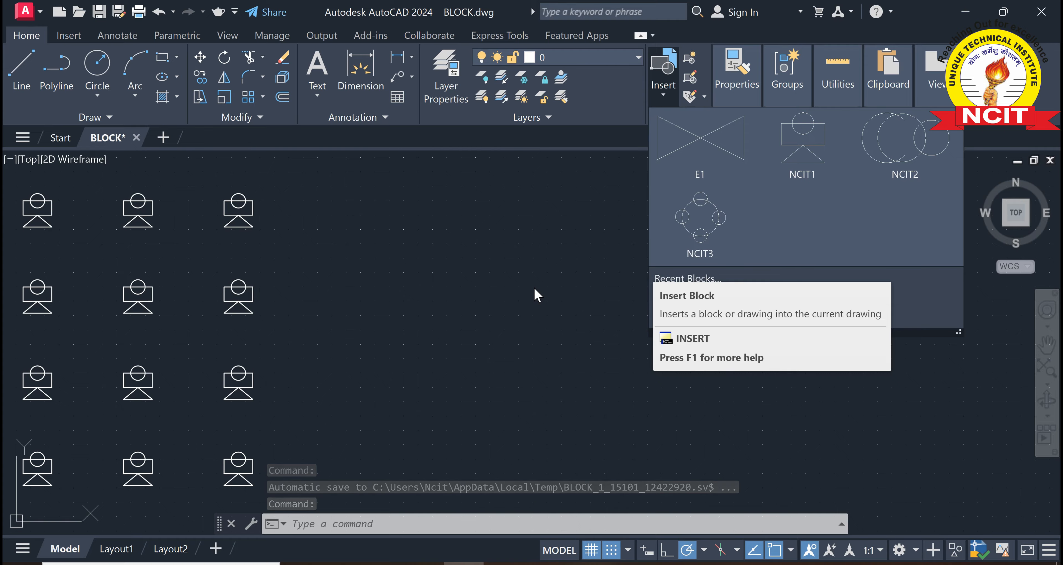
click(558, 339)
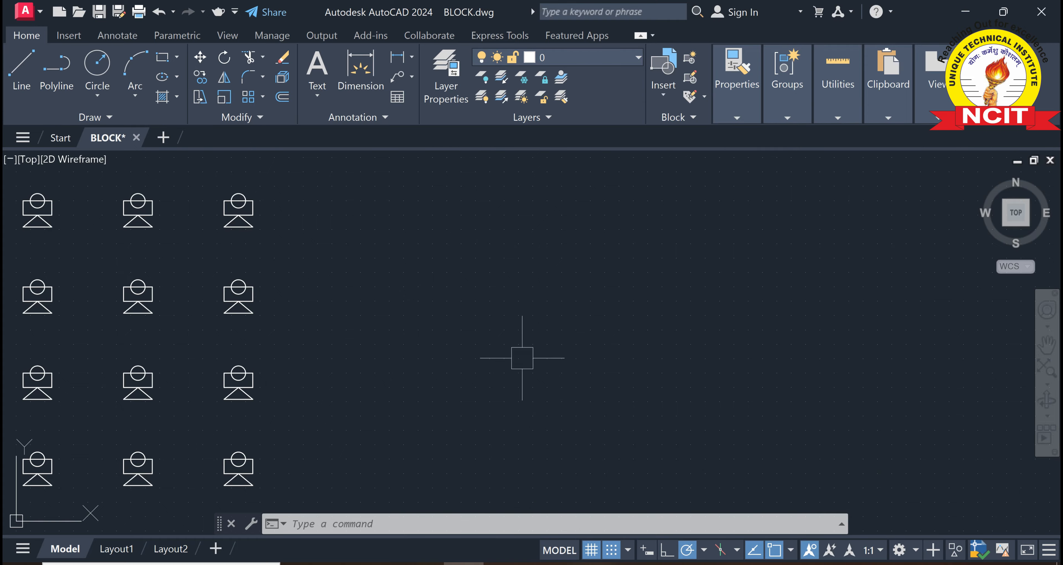
Step: Start a MINSERT of block NCIT3 in the empty area beside the NCIT1 array, with scale factor 1 and rotation angle 0
text(MI)
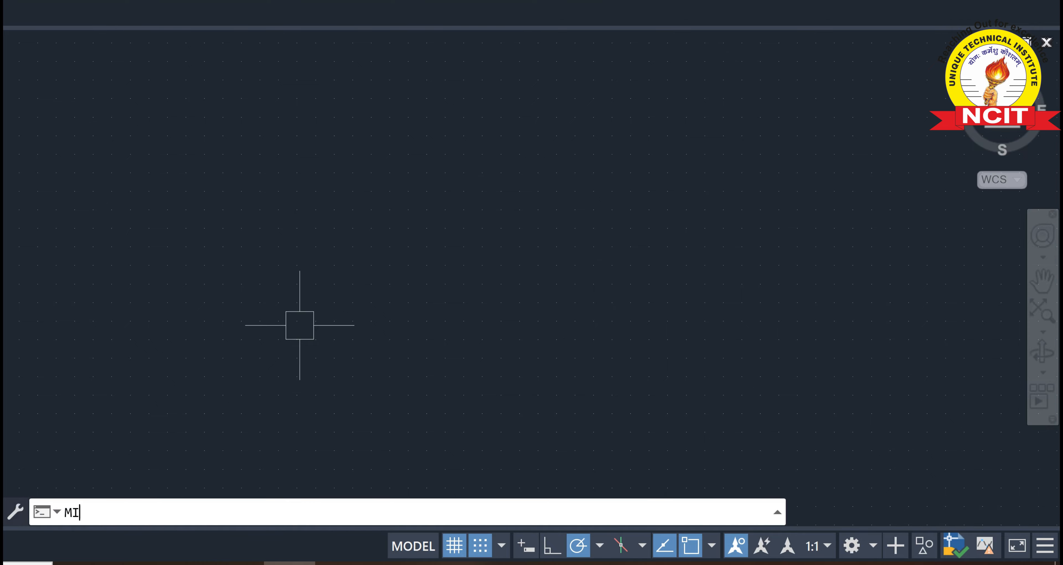
text(N)
key(Return)
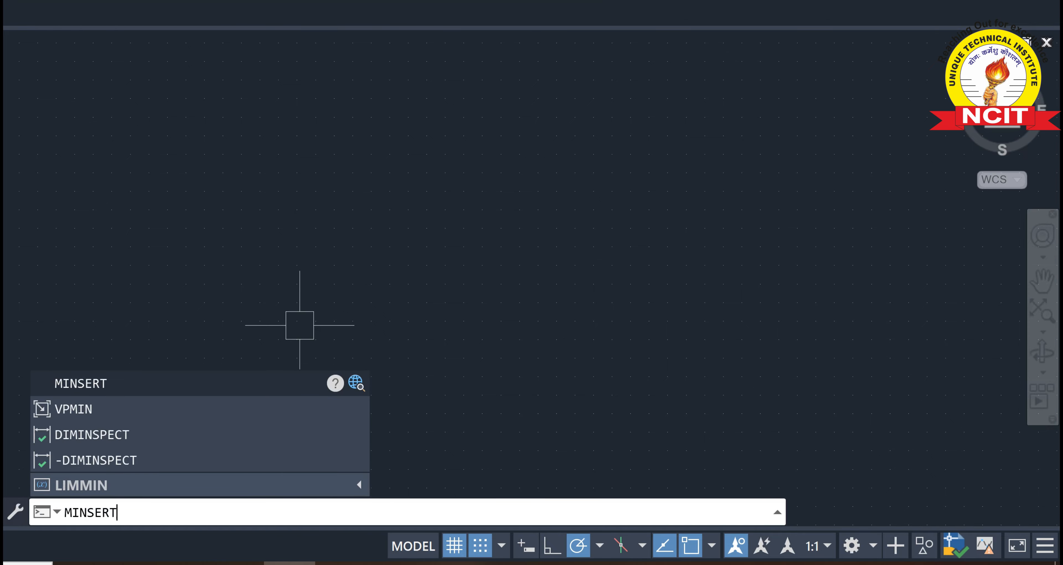
key(Return)
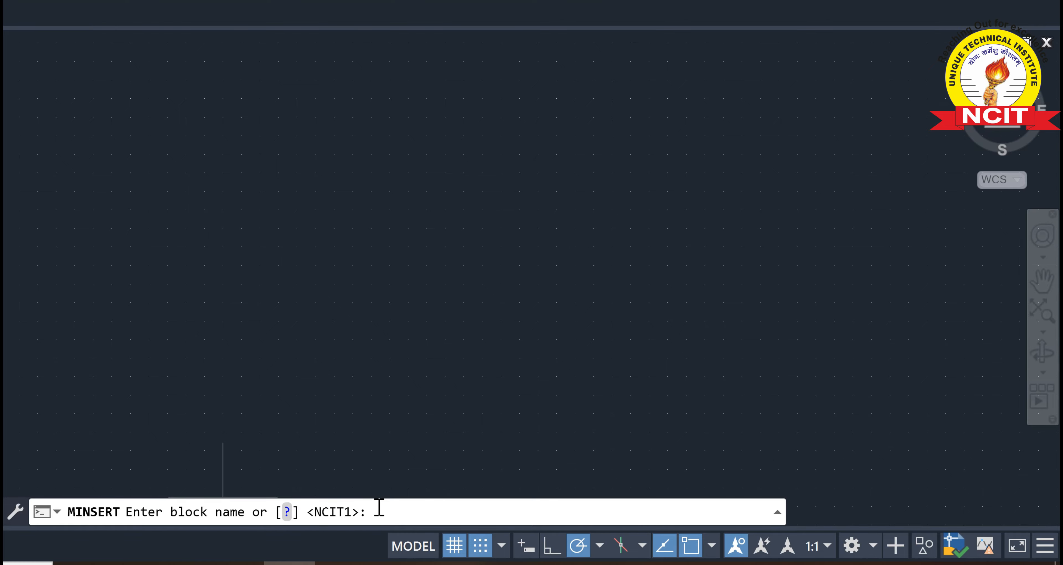
text(NCIT3)
key(Return)
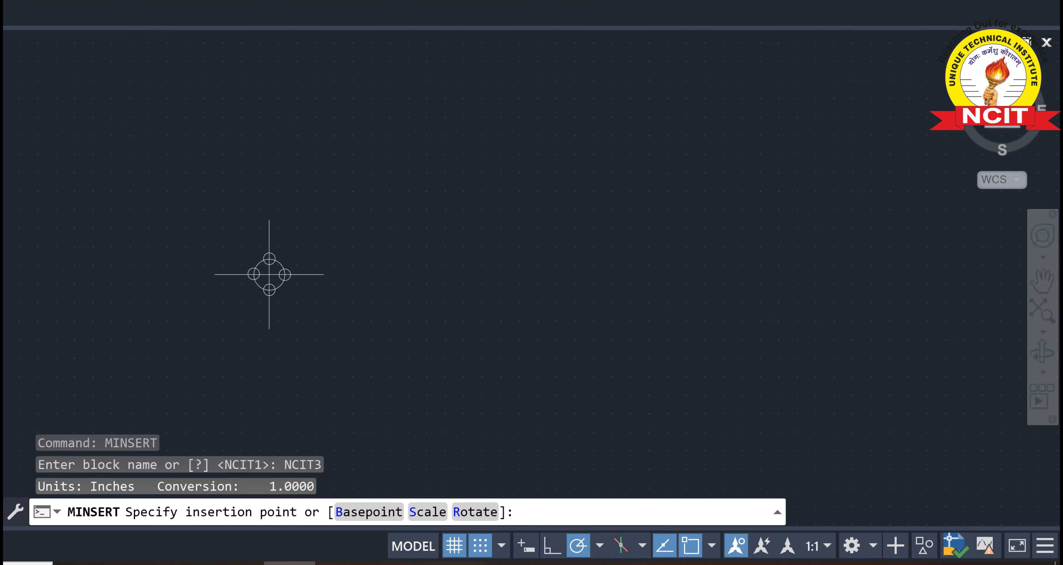
click(250, 274)
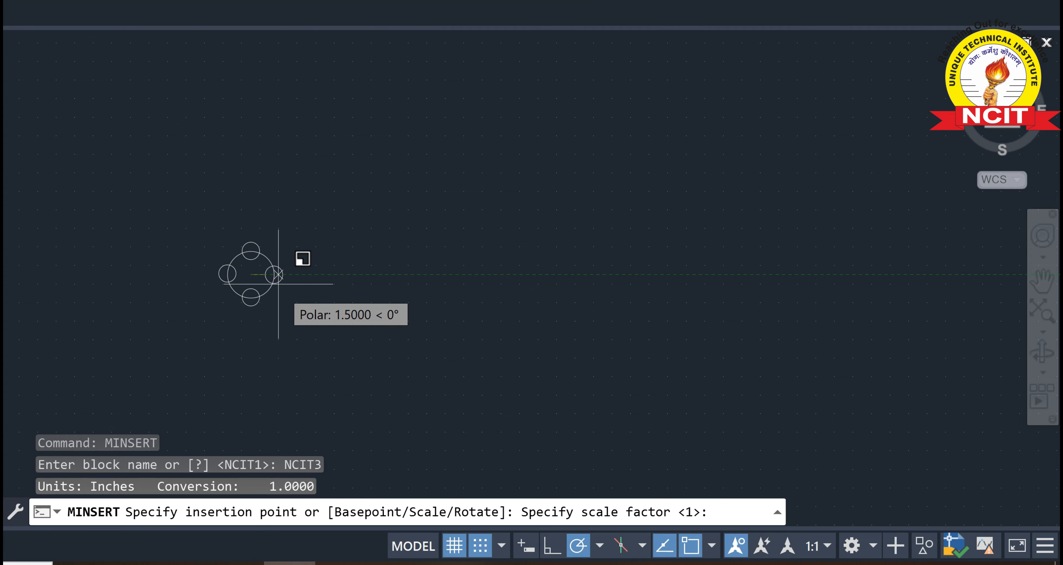
key(Return)
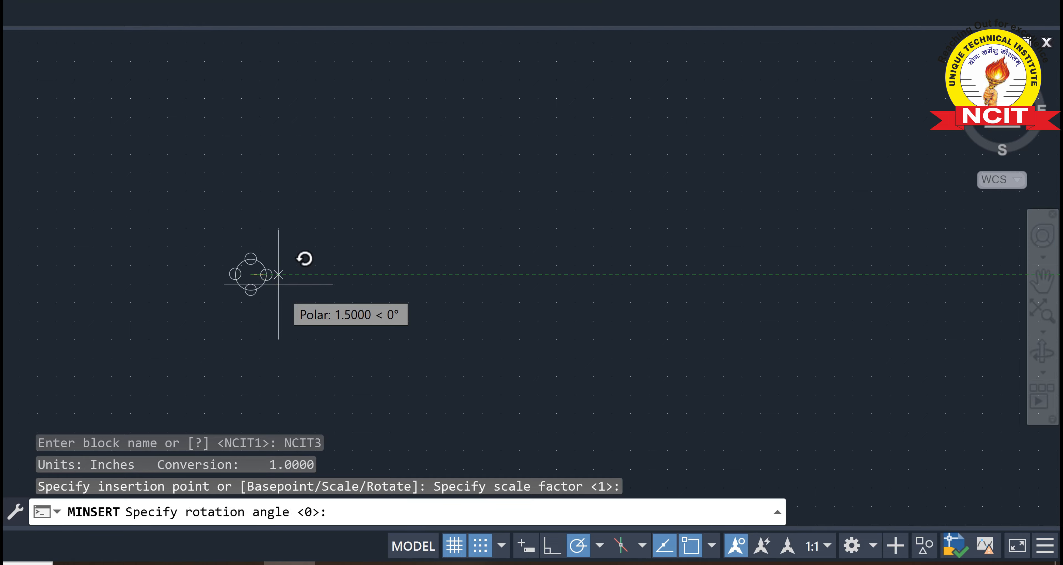
key(Return)
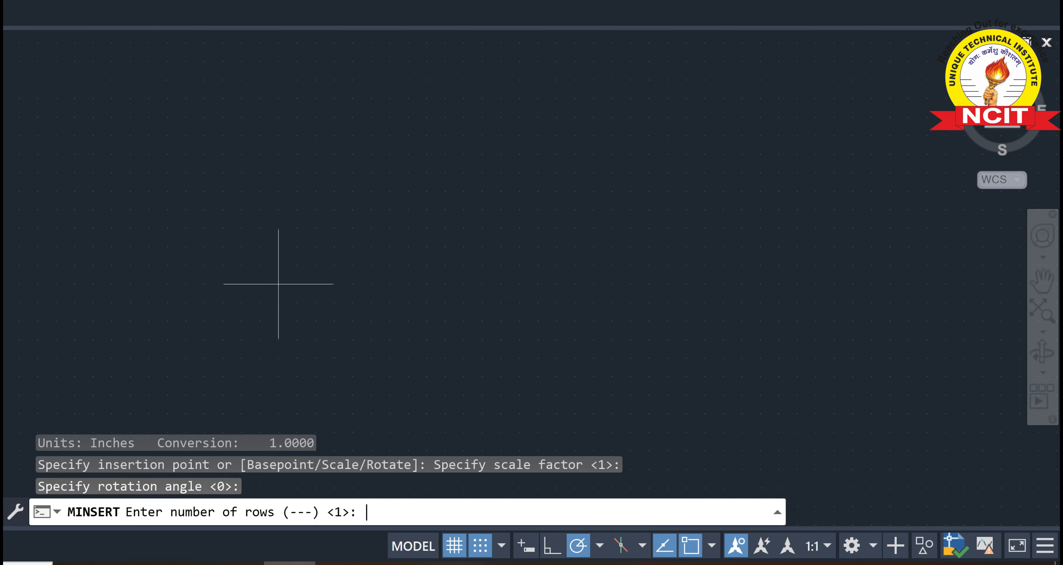
Step: Set the NCIT3 array to 4 rows and 5 columns, spaced 6 between rows and 5 between columns
text(4)
key(Return)
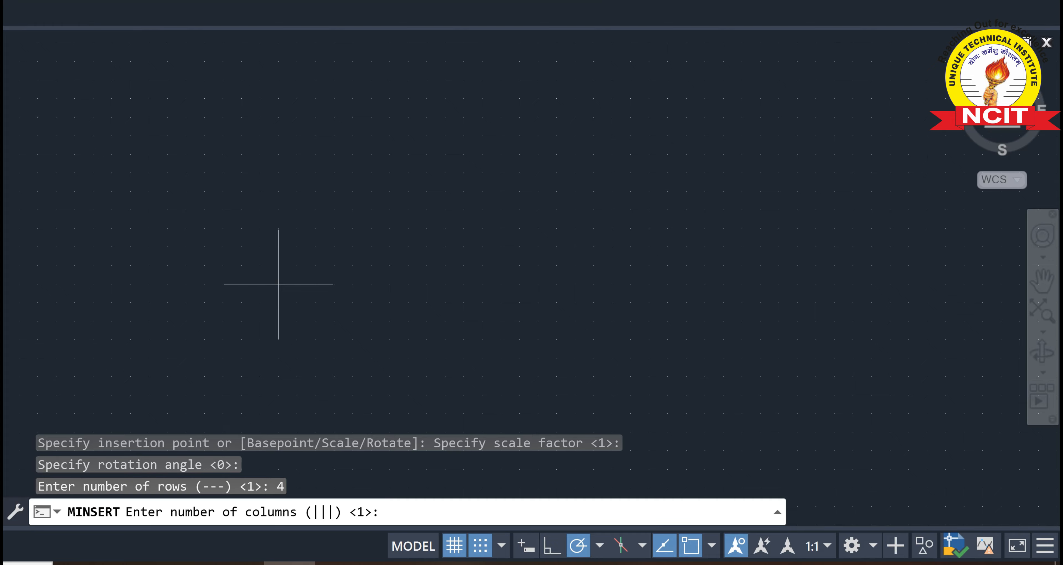
text(5)
key(Return)
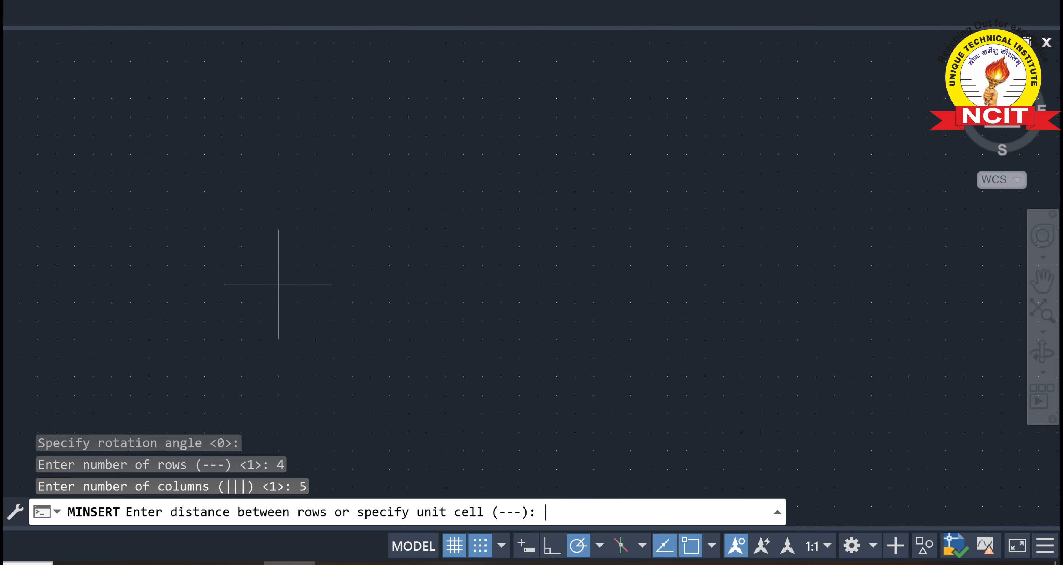
text(6)
key(Return)
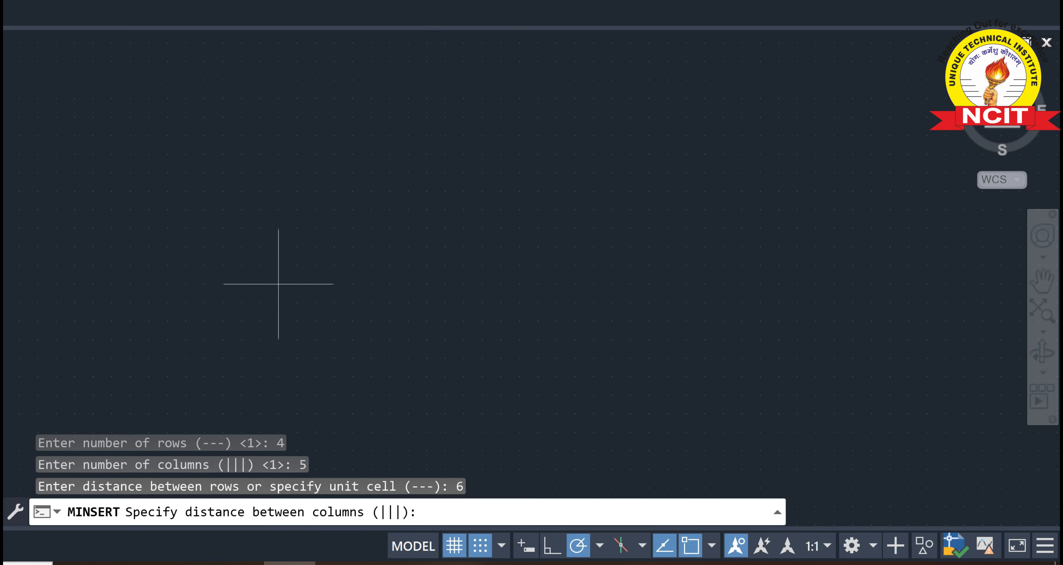
text(5)
key(Return)
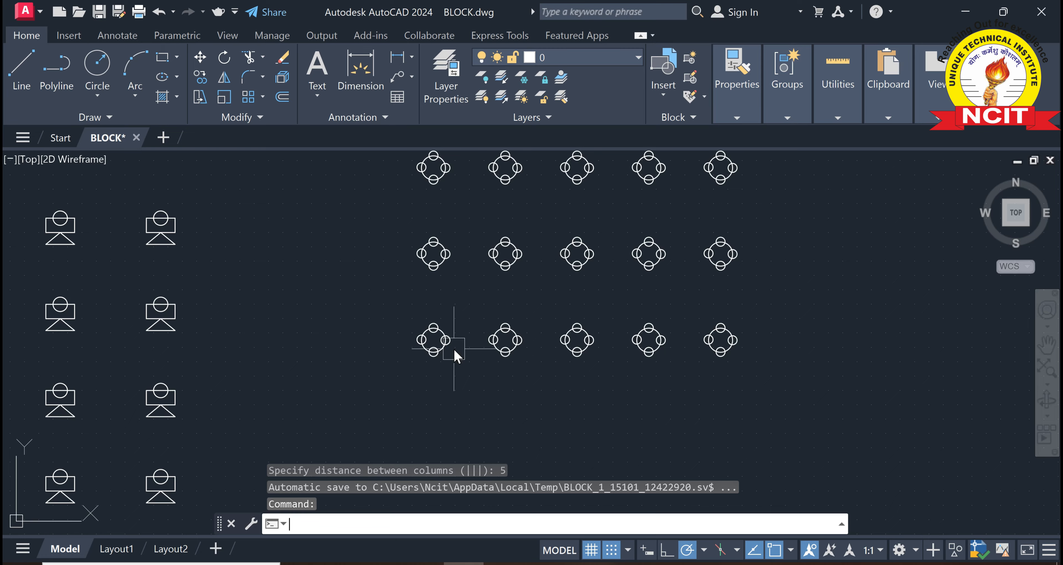
Step: Add a vertical linear dimension between the centres of the first-column blocks in the NCIT3 array's top two rows
middle_drag(519, 321, 550, 408)
scroll(551, 408, down, 2)
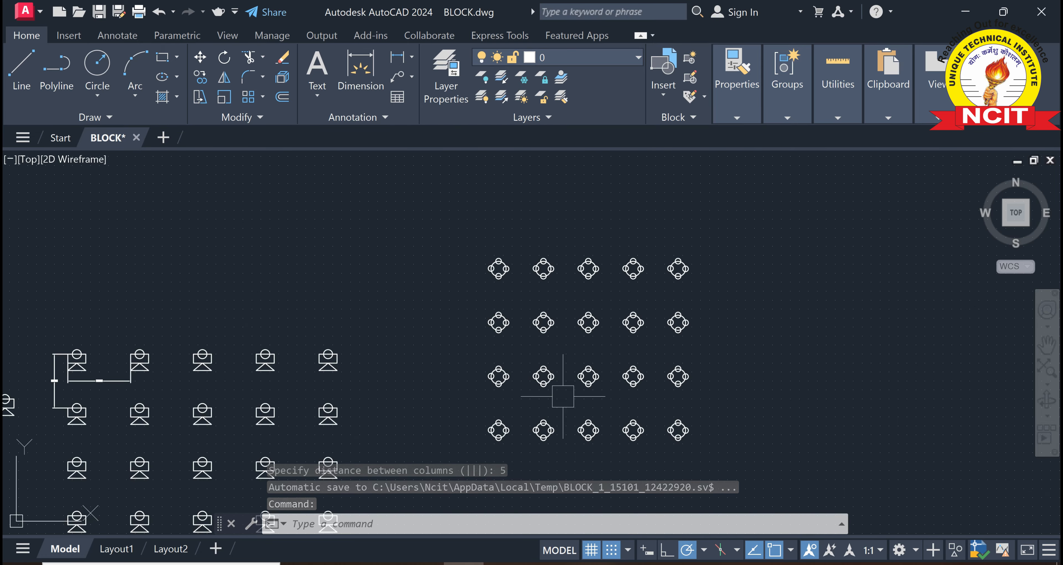
scroll(562, 396, up, 2)
middle_drag(559, 387, 552, 399)
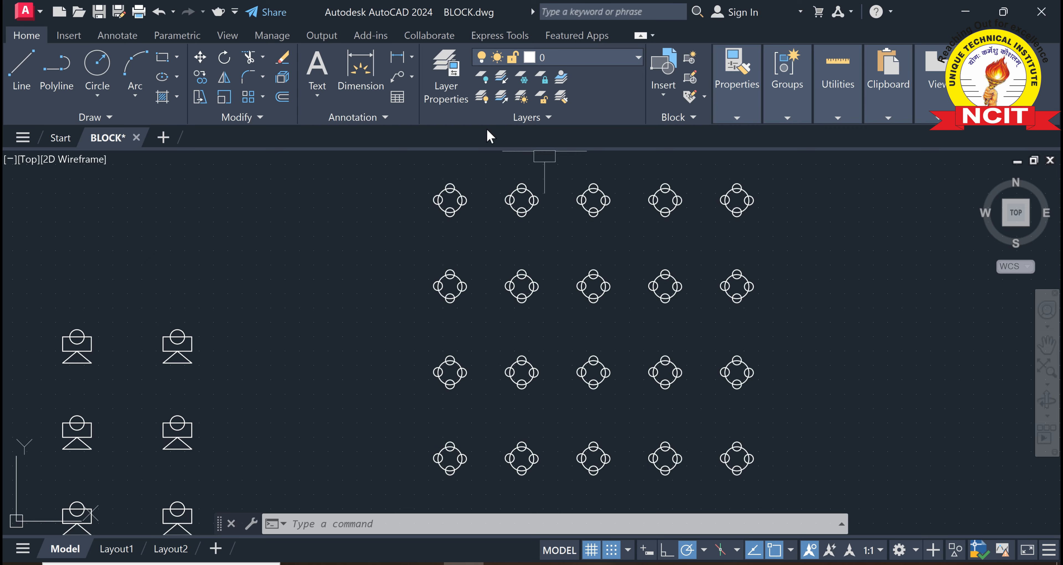
click(397, 57)
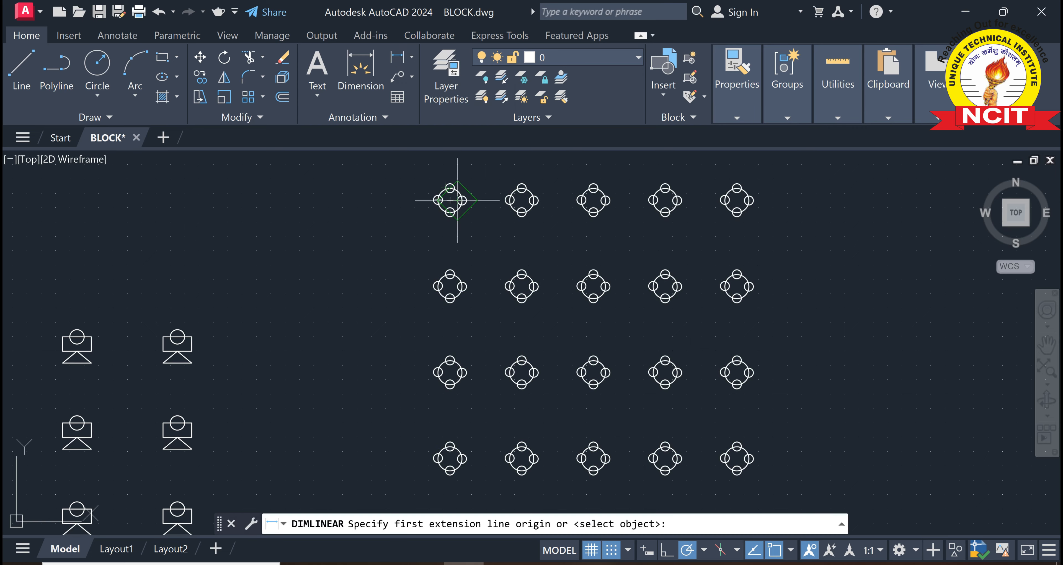
scroll(442, 200, up, 4)
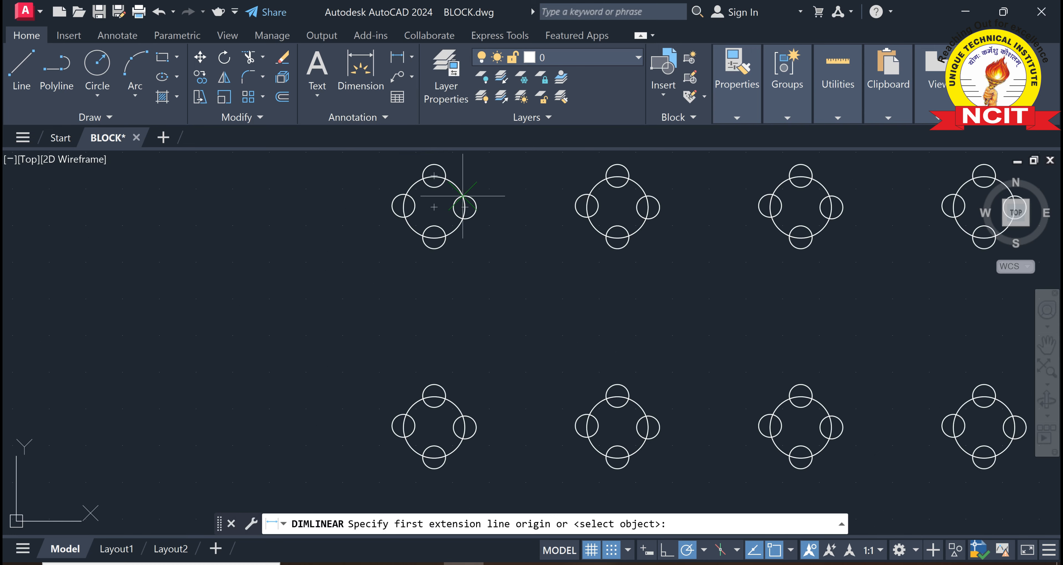
click(434, 206)
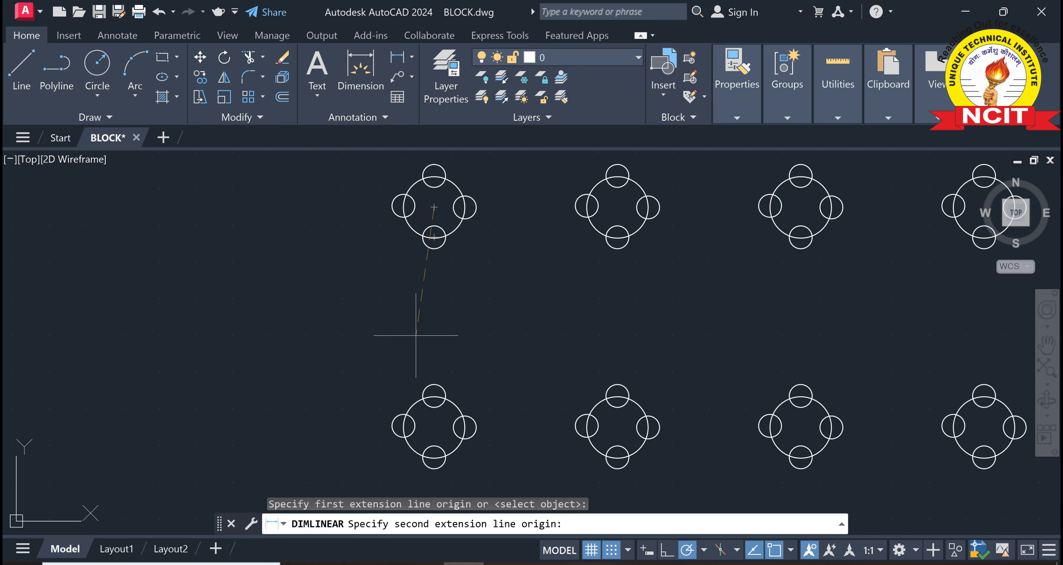
click(434, 427)
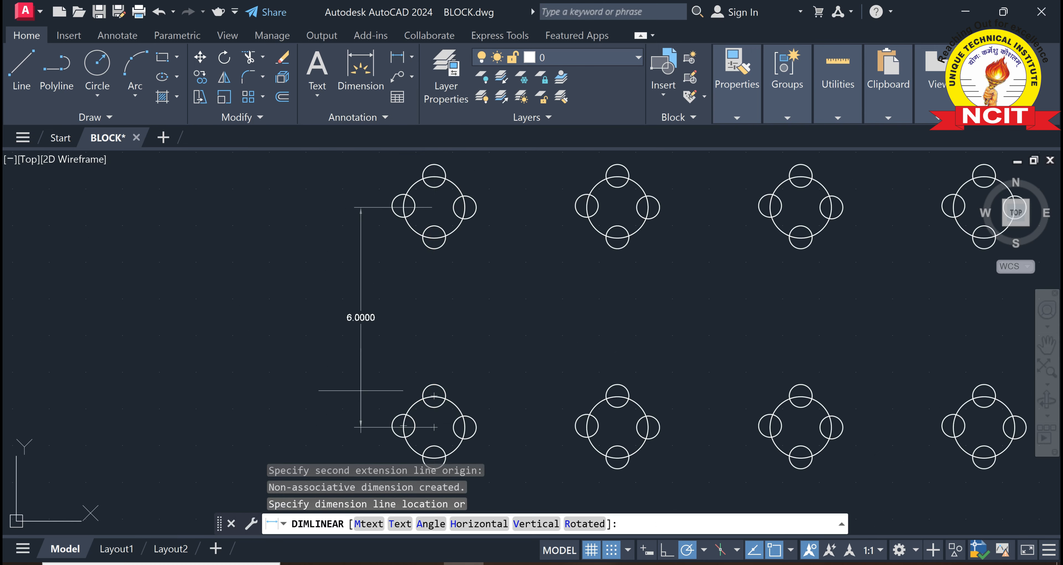
click(324, 390)
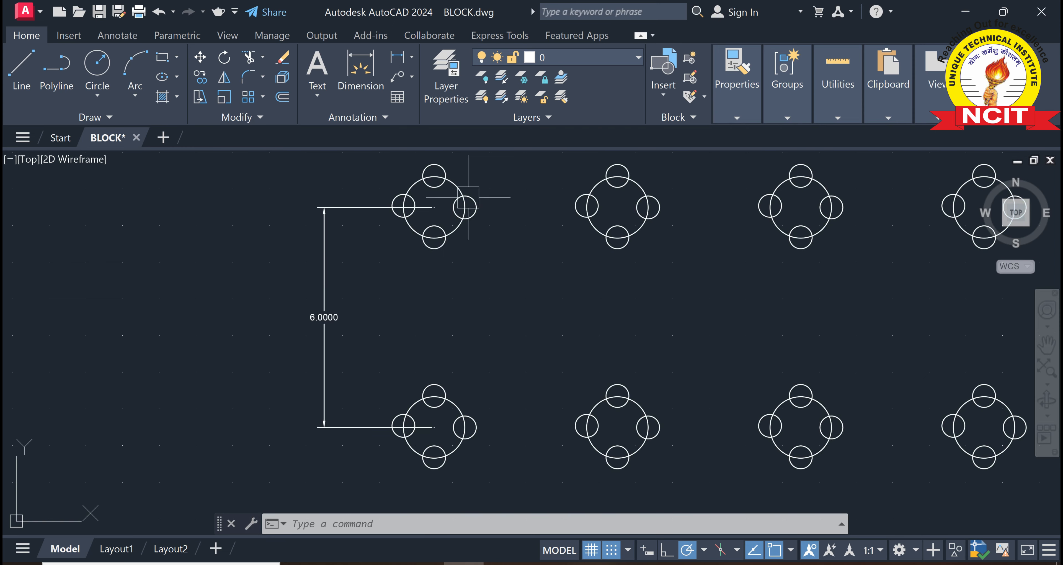
Step: Add a horizontal linear dimension between the centres of the first two blocks in the NCIT3 array's top row
click(397, 57)
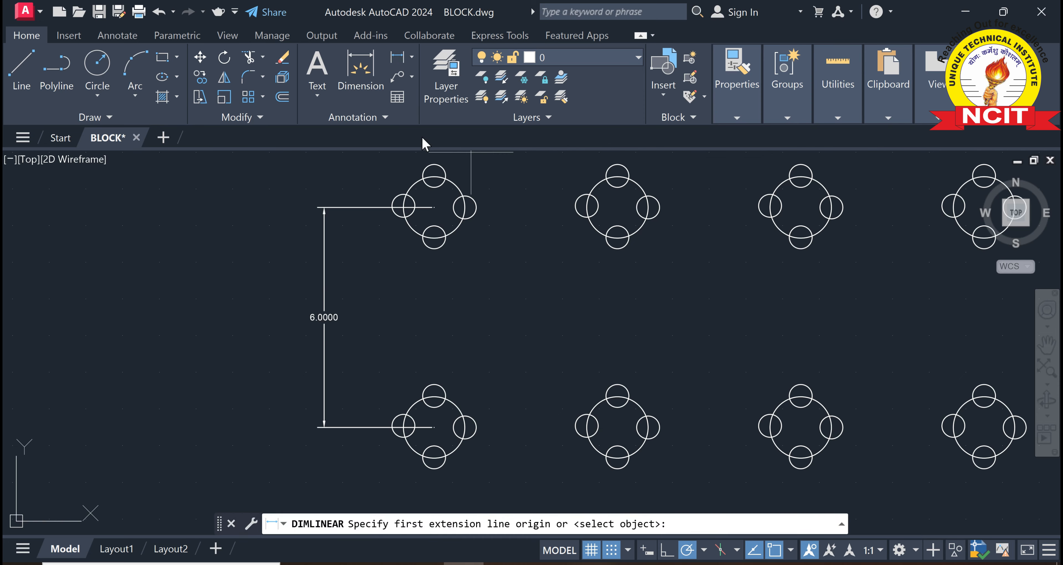
click(434, 207)
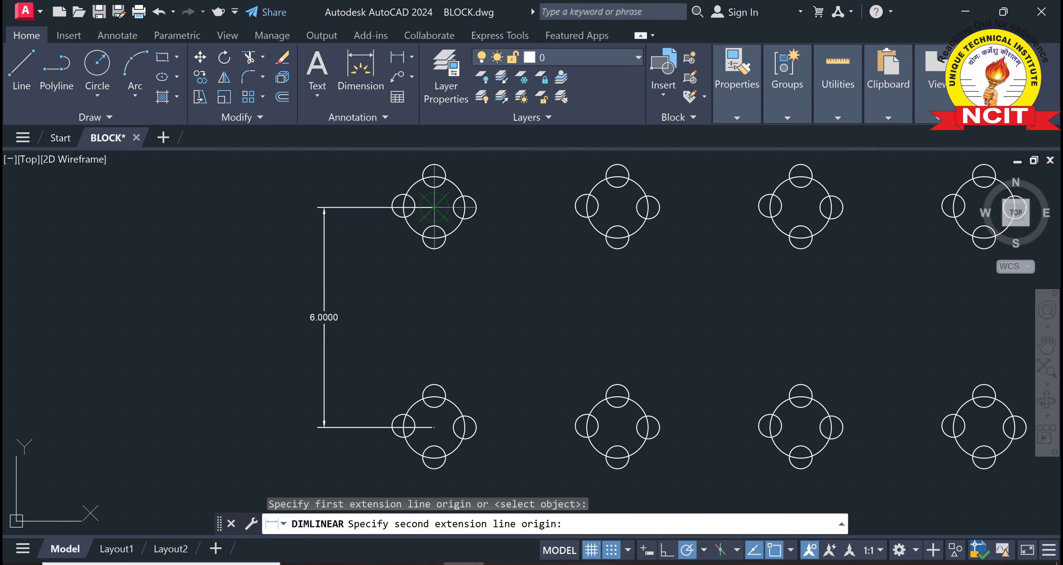
click(617, 206)
click(599, 298)
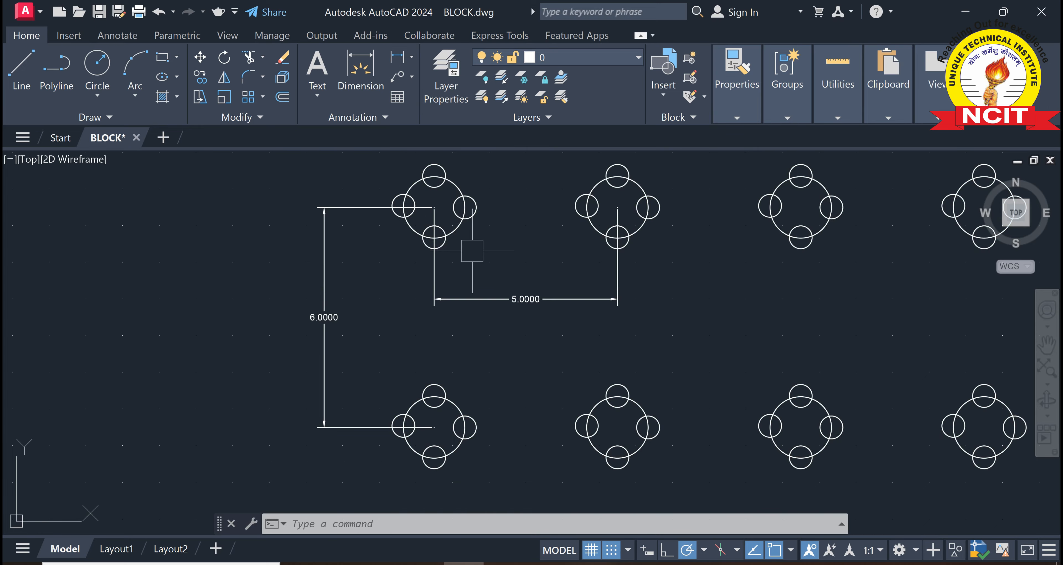
scroll(472, 253, down, 2)
scroll(502, 312, down, 1)
middle_drag(560, 309, 760, 294)
mouse_move(572, 335)
middle_down()
mouse_move(607, 257)
mouse_move(591, 292)
middle_up()
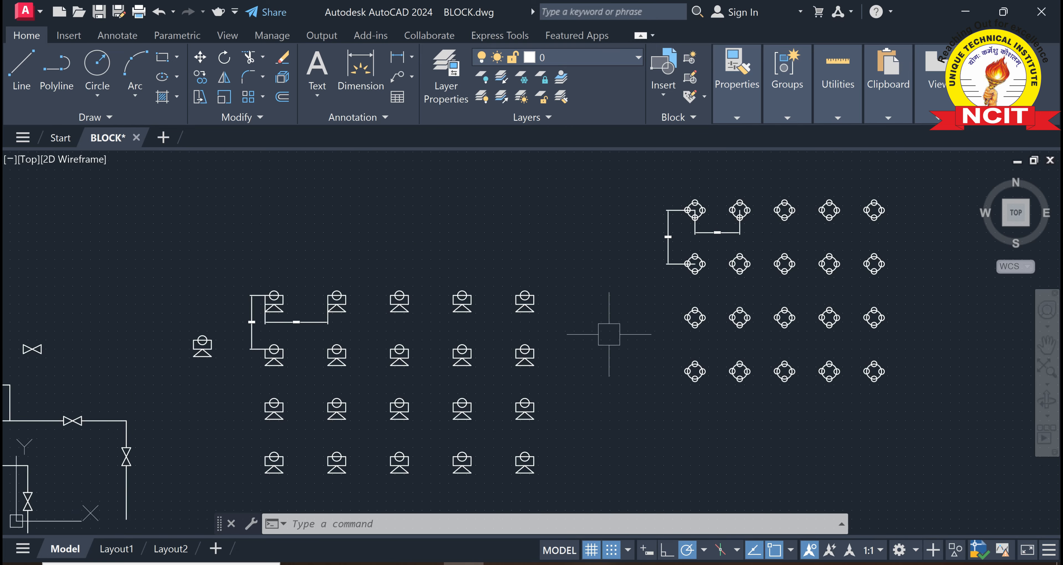